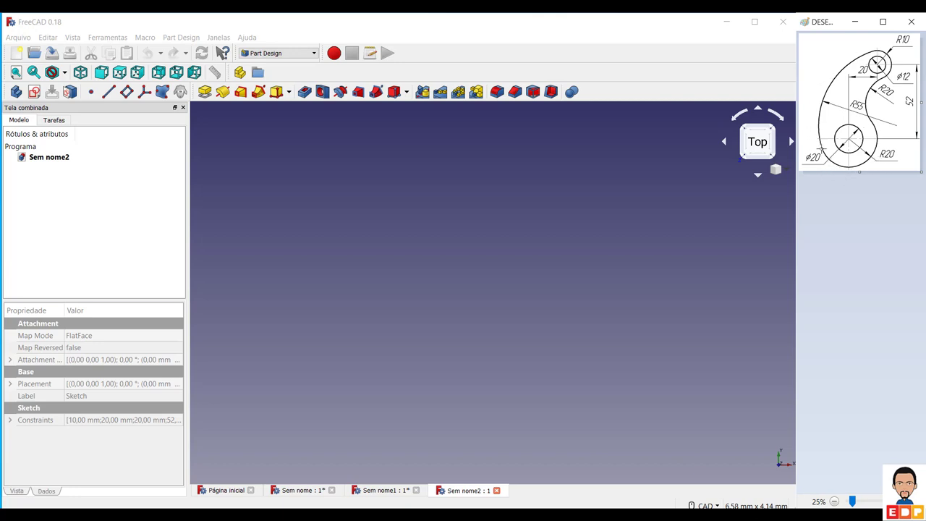
Step: Create a new document and start a sketch attached to the XY_Plane
{"action": "key", "text": "ctrl+n"}
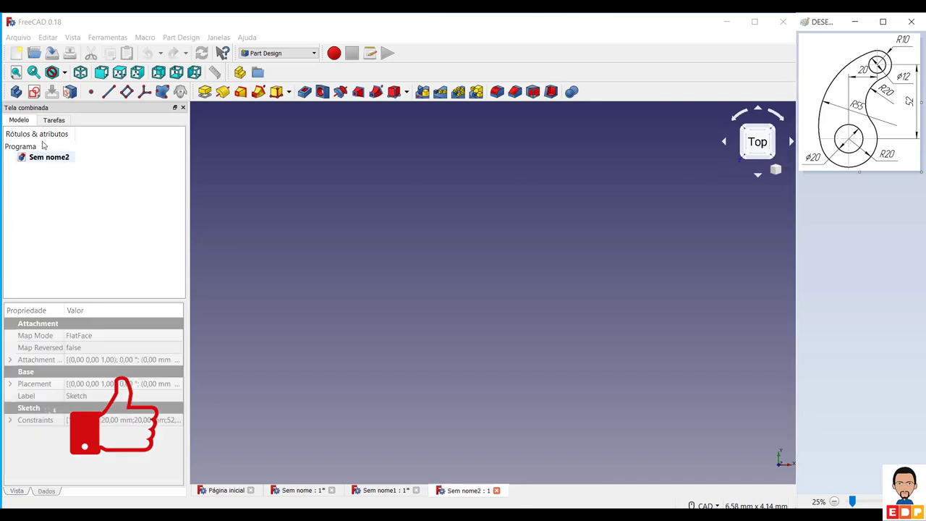
{"action": "left_click", "coordinate": [34, 91]}
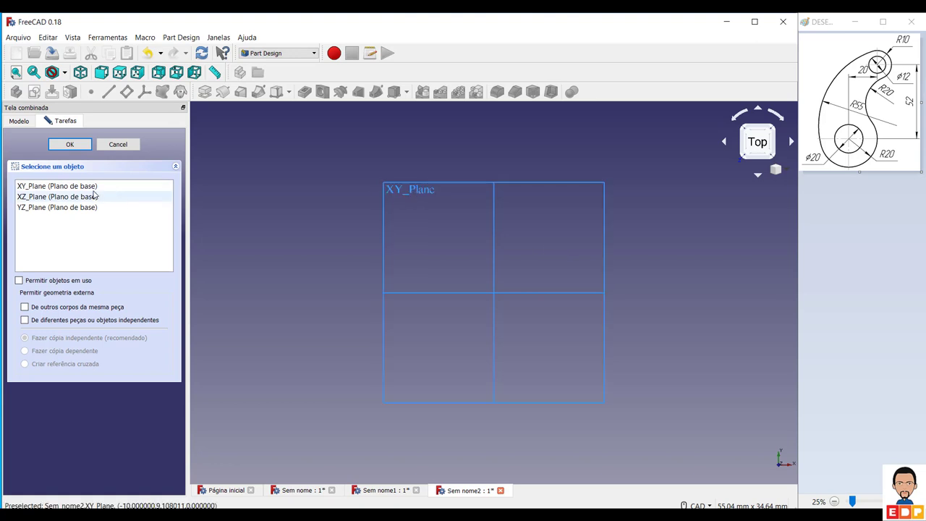
{"action": "left_click", "coordinate": [92, 188]}
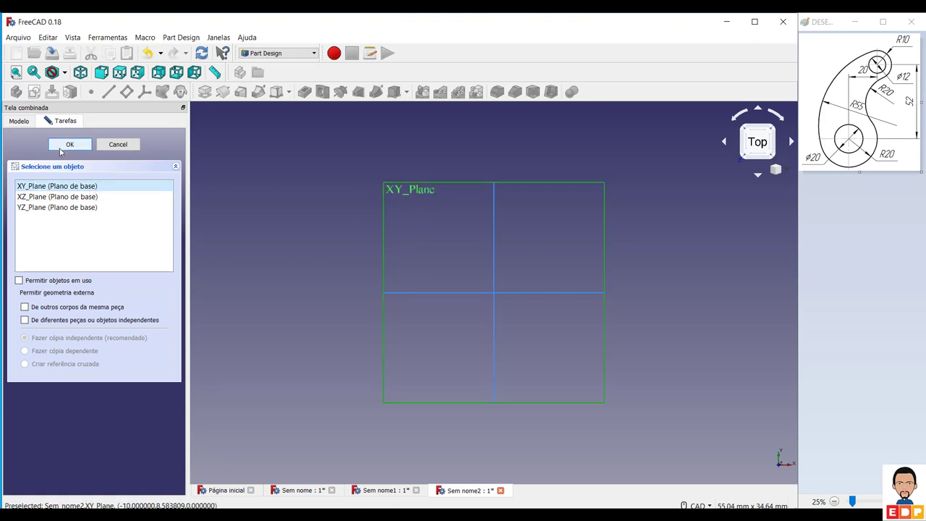
{"action": "left_click", "coordinate": [565, 221]}
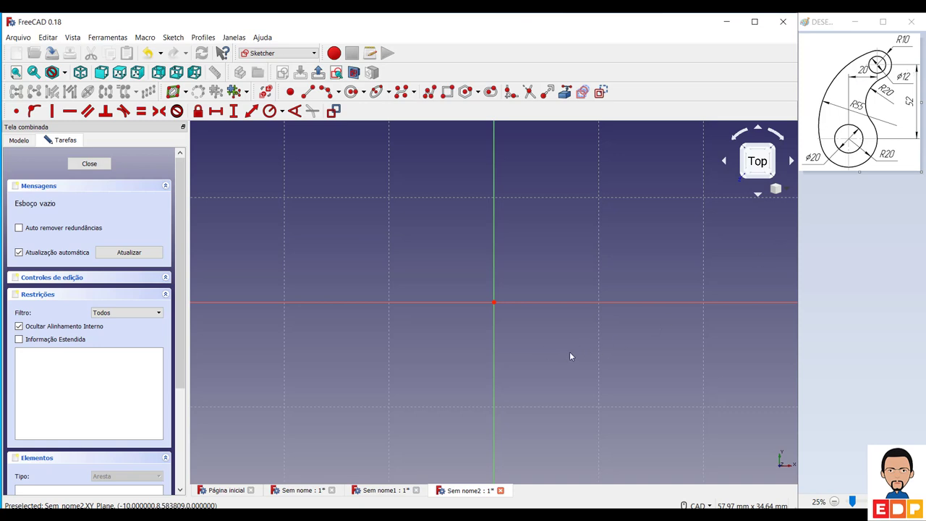
Step: Draw a lower centre-and-endpoints arc centred on the origin, left to right
{"action": "mouse_move", "coordinate": [570, 356]}
{"action": "middle_mouse_down"}
{"action": "mouse_move", "coordinate": [537, 354]}
{"action": "mouse_move", "coordinate": [525, 370]}
{"action": "middle_mouse_up"}
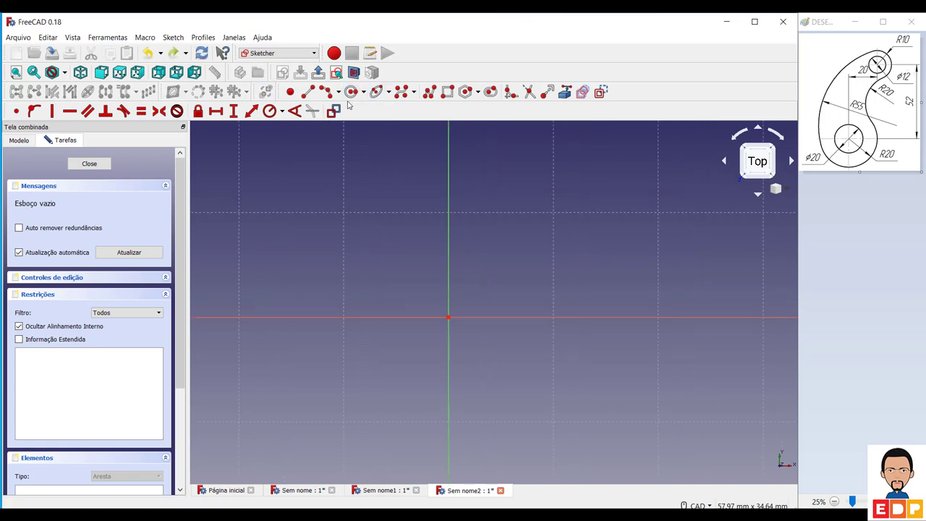
{"action": "left_click", "coordinate": [338, 92]}
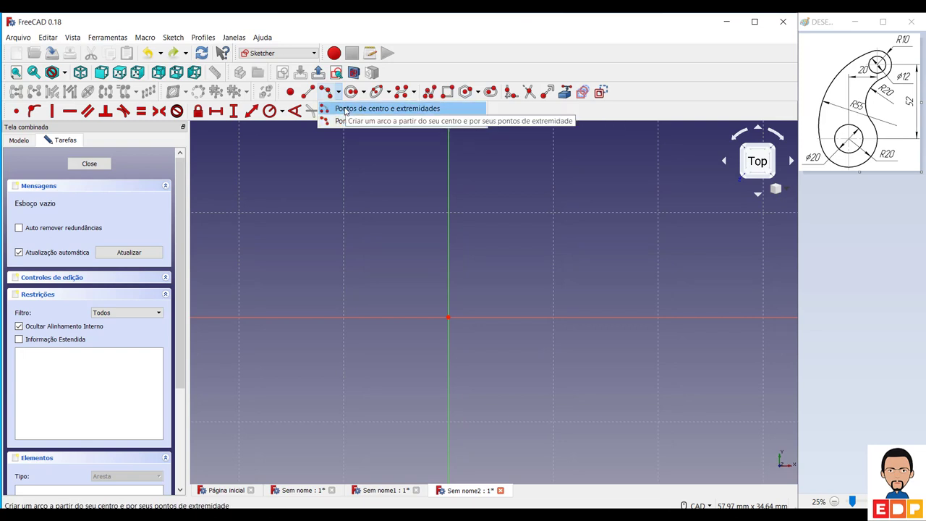
{"action": "left_click", "coordinate": [345, 110]}
{"action": "left_click", "coordinate": [449, 317]}
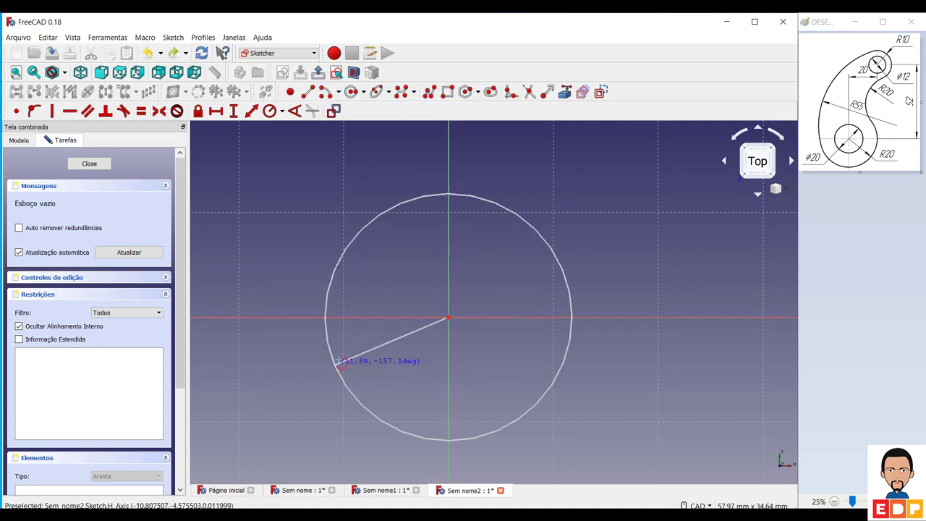
{"action": "left_click", "coordinate": [336, 355]}
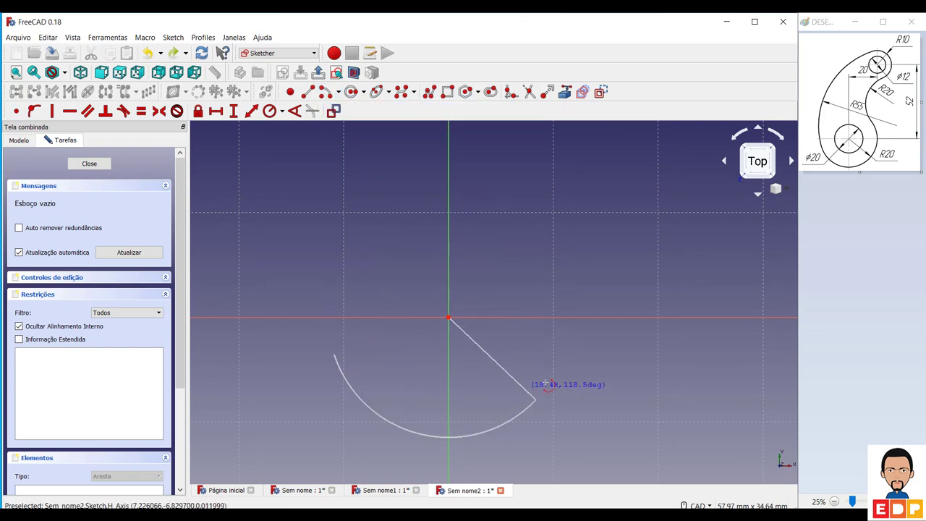
{"action": "left_click", "coordinate": [566, 349]}
Step: Draw a second, right-bulging arc higher up and to the right
{"action": "middle_click_drag", "start_coordinate": [632, 386], "coordinate": [589, 378]}
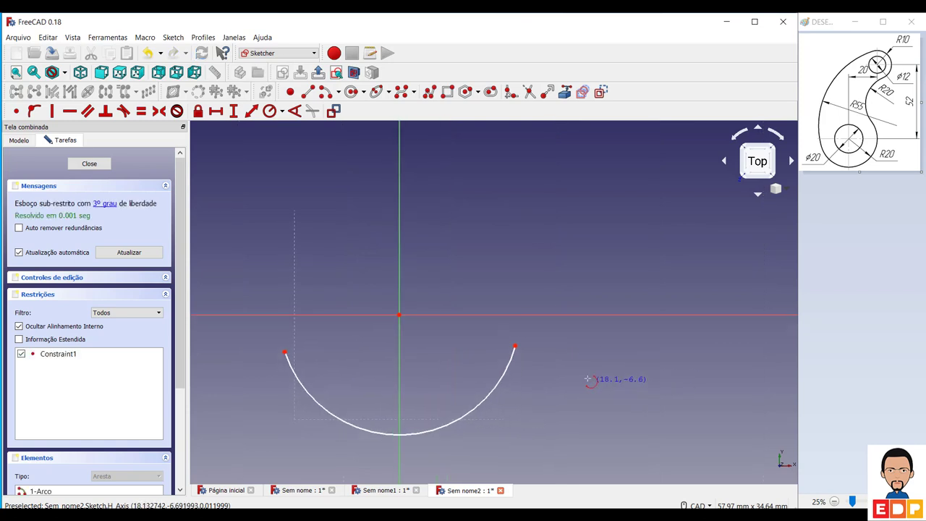
{"action": "scroll", "coordinate": [589, 378], "scroll_direction": "down", "scroll_amount": 3}
{"action": "middle_click_drag", "start_coordinate": [654, 383], "coordinate": [520, 439]}
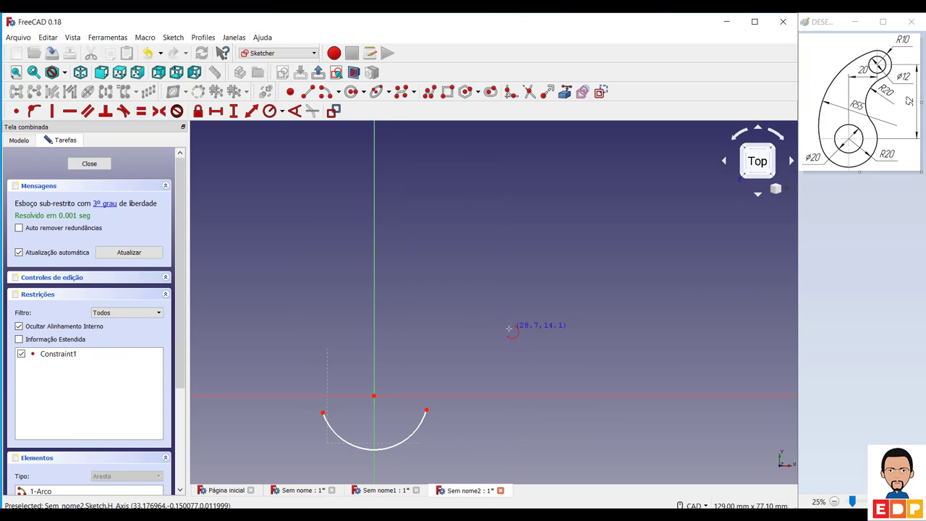
{"action": "left_click", "coordinate": [464, 228]}
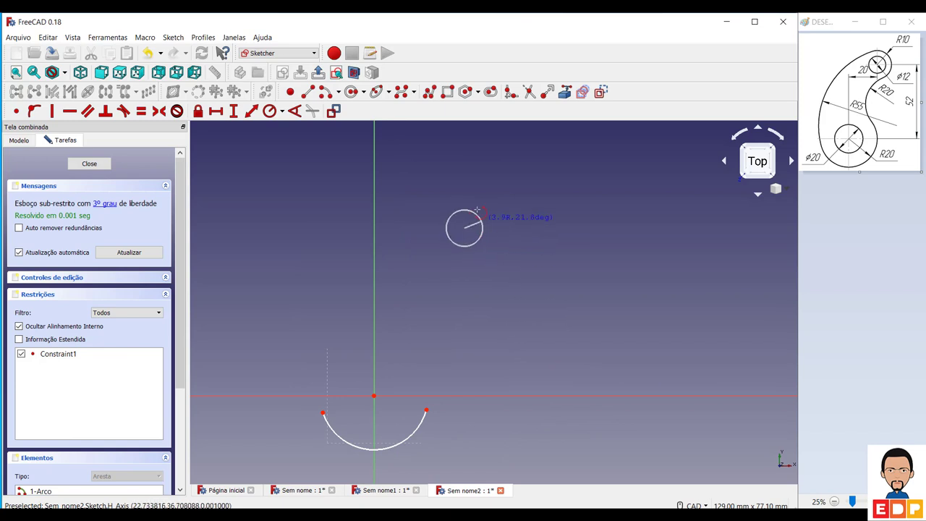
{"action": "left_click", "coordinate": [464, 192]}
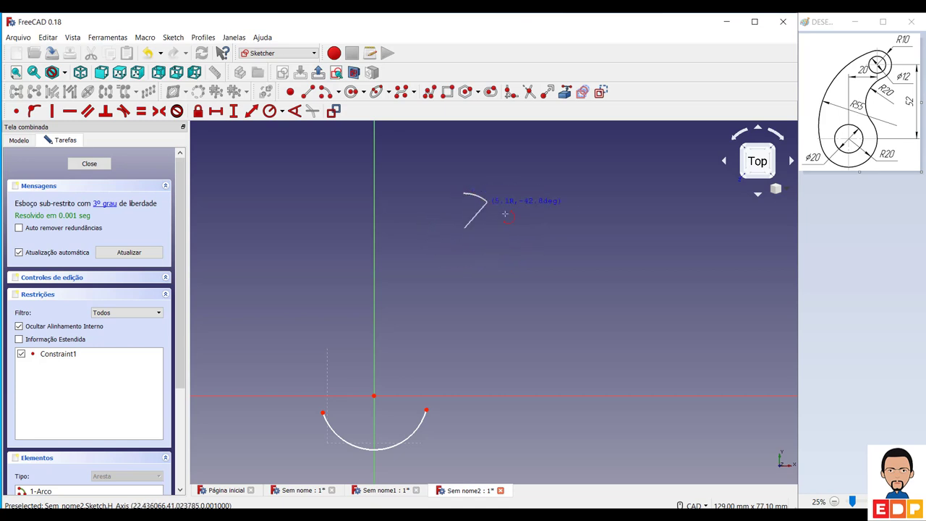
{"action": "left_click", "coordinate": [457, 279]}
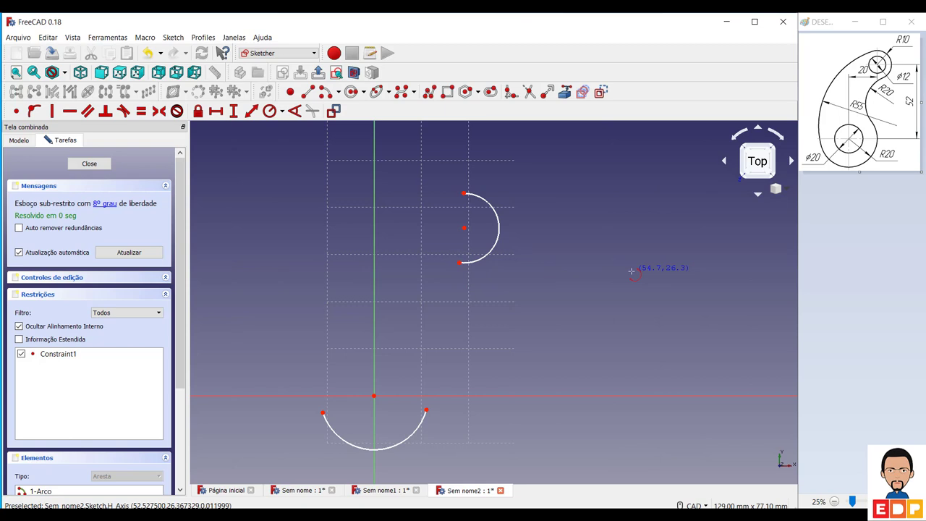
Step: Constrain the upper arc's centre 52 mm vertically from the origin
{"action": "left_click", "coordinate": [336, 112]}
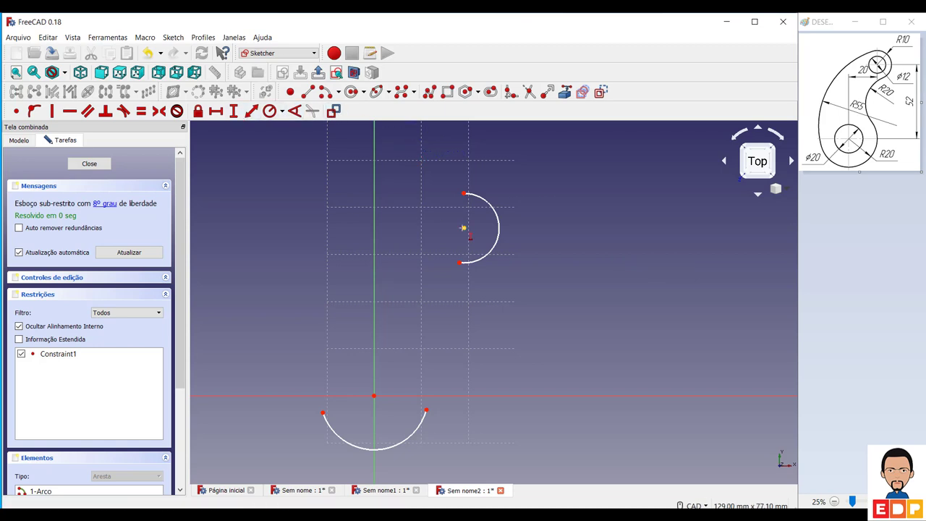
{"action": "left_click", "coordinate": [463, 229]}
{"action": "left_click", "coordinate": [374, 396]}
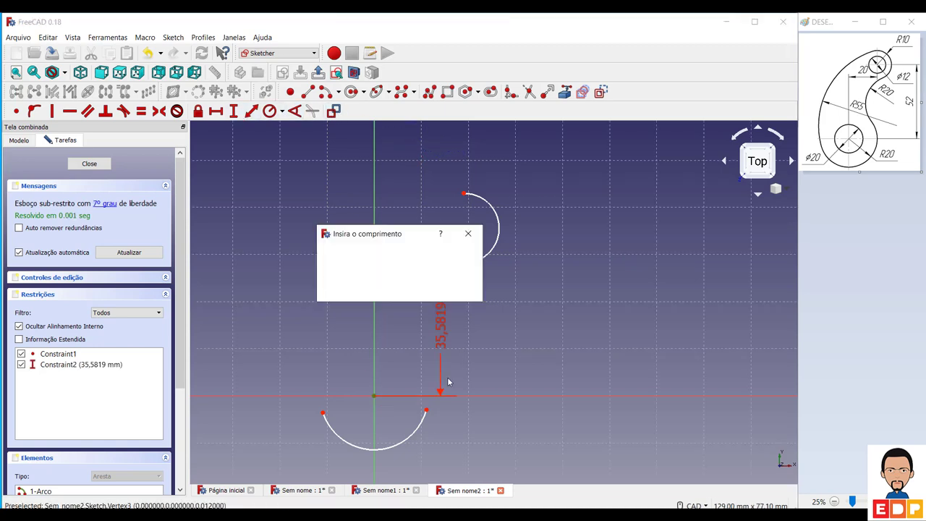
{"action": "type", "text": "52"}
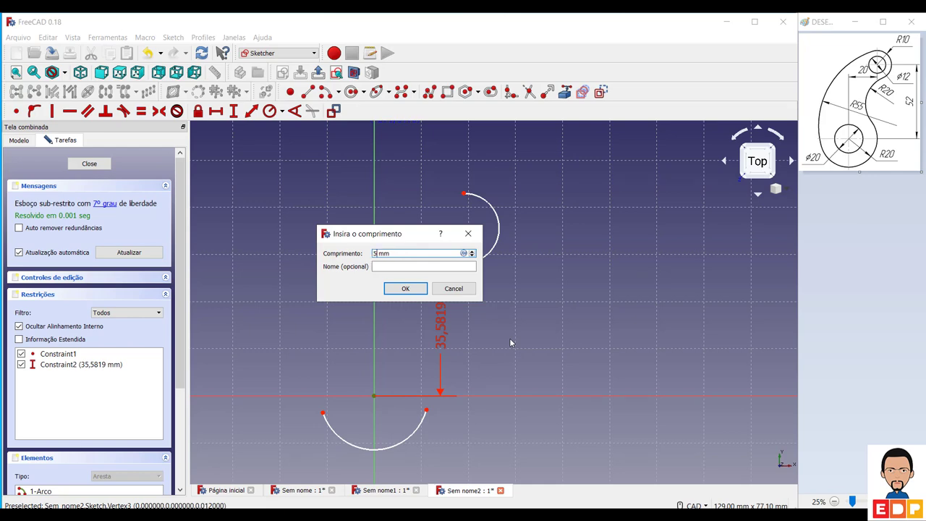
{"action": "key", "text": "Return"}
{"action": "scroll", "coordinate": [647, 288], "scroll_direction": "down", "scroll_amount": 6}
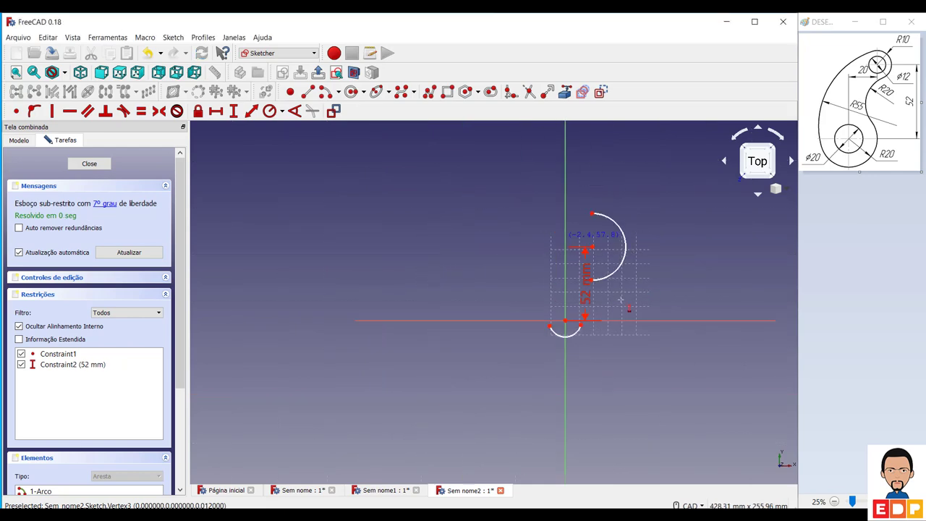
{"action": "scroll", "coordinate": [618, 304], "scroll_direction": "up", "scroll_amount": 2}
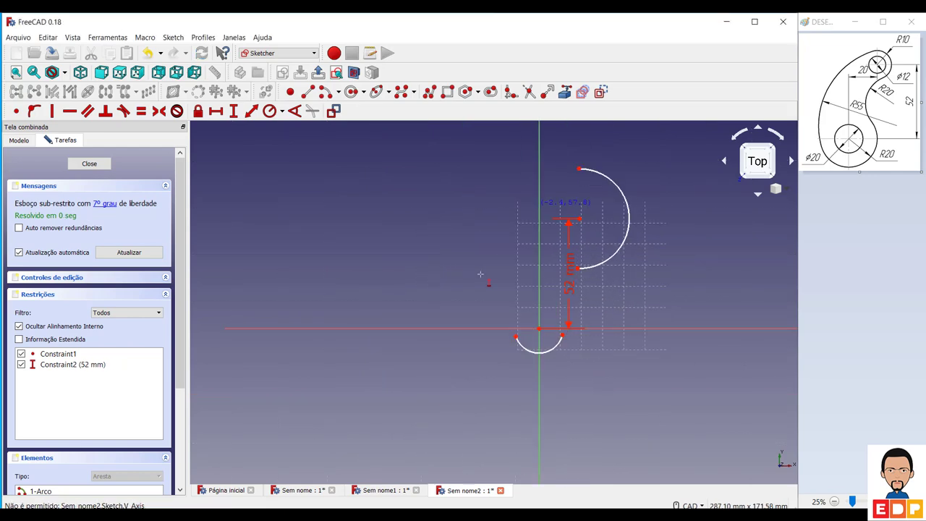
Step: Constrain the upper arc's centre 20 mm horizontally from the origin
{"action": "left_click", "coordinate": [216, 111]}
{"action": "left_click", "coordinate": [539, 330]}
{"action": "left_click", "coordinate": [580, 219]}
{"action": "type", "text": "2"}
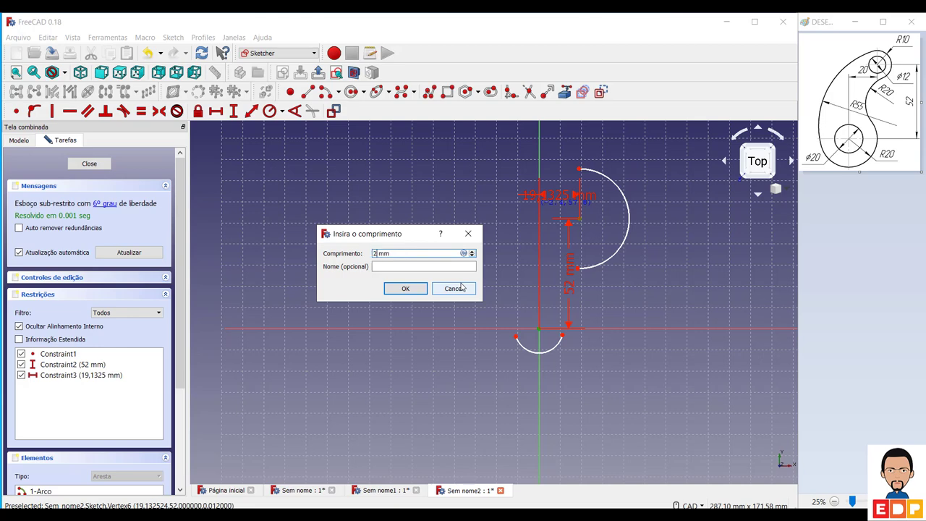
{"action": "type", "text": "0"}
{"action": "key", "text": "Return"}
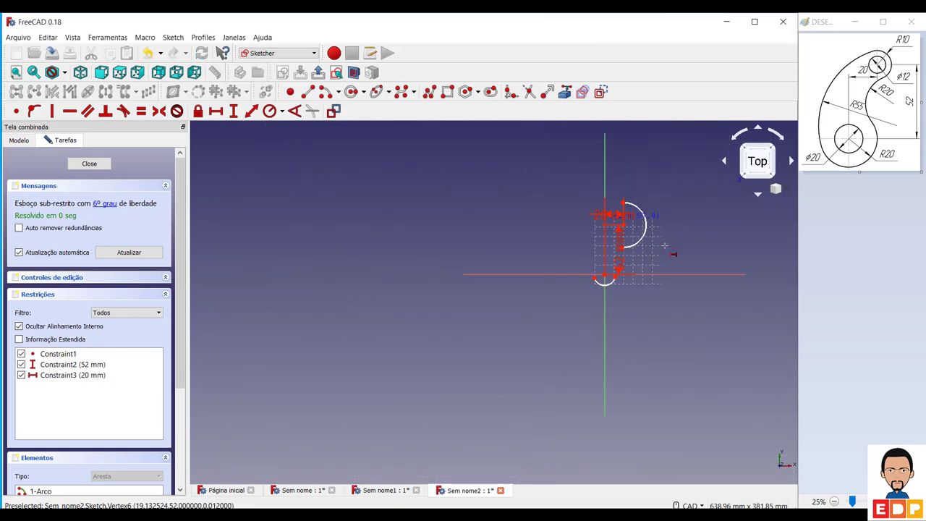
Step: Fit the view and shrink the upper arc by dragging its lower endpoint up
{"action": "middle_click_drag", "start_coordinate": [672, 252], "coordinate": [500, 345]}
{"action": "scroll", "coordinate": [468, 332], "scroll_direction": "up", "scroll_amount": 2}
{"action": "key", "text": "v"}
{"action": "key", "text": "f"}
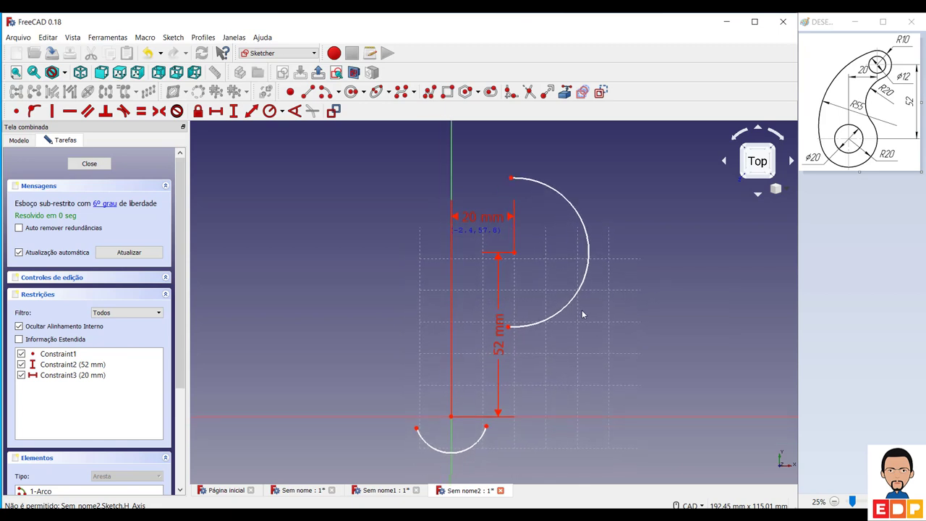
{"action": "left_click", "coordinate": [512, 330]}
{"action": "mouse_move", "coordinate": [512, 330]}
{"action": "left_mouse_down"}
{"action": "mouse_move", "coordinate": [532, 297]}
{"action": "mouse_move", "coordinate": [518, 291]}
{"action": "mouse_move", "coordinate": [513, 301]}
{"action": "mouse_move", "coordinate": [516, 287]}
{"action": "left_mouse_up"}
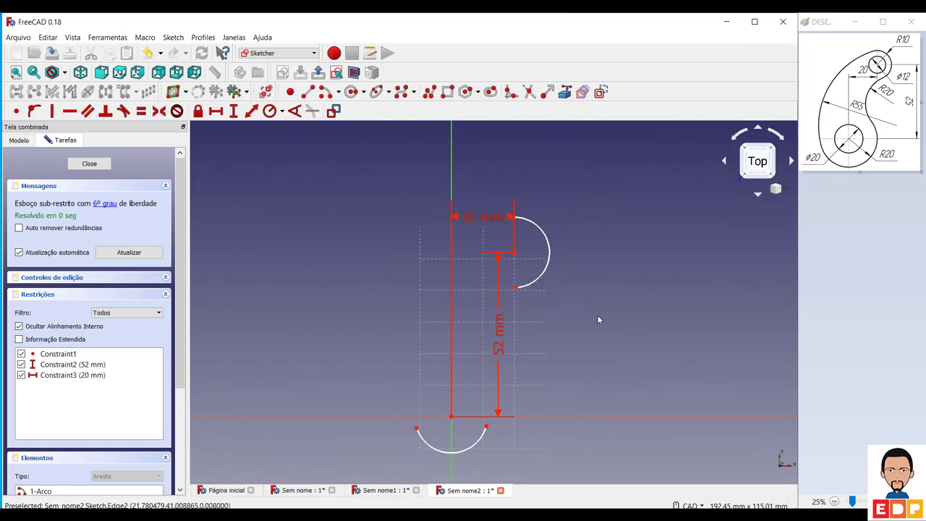
Step: Draw a large three-point outer arc on the left joining the lower and upper arcs
{"action": "left_click", "coordinate": [339, 94]}
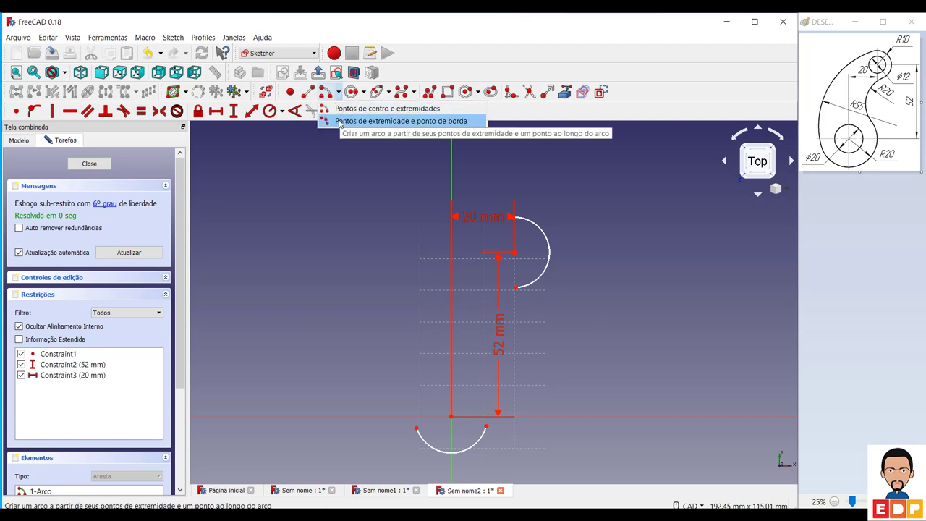
{"action": "left_click", "coordinate": [340, 122]}
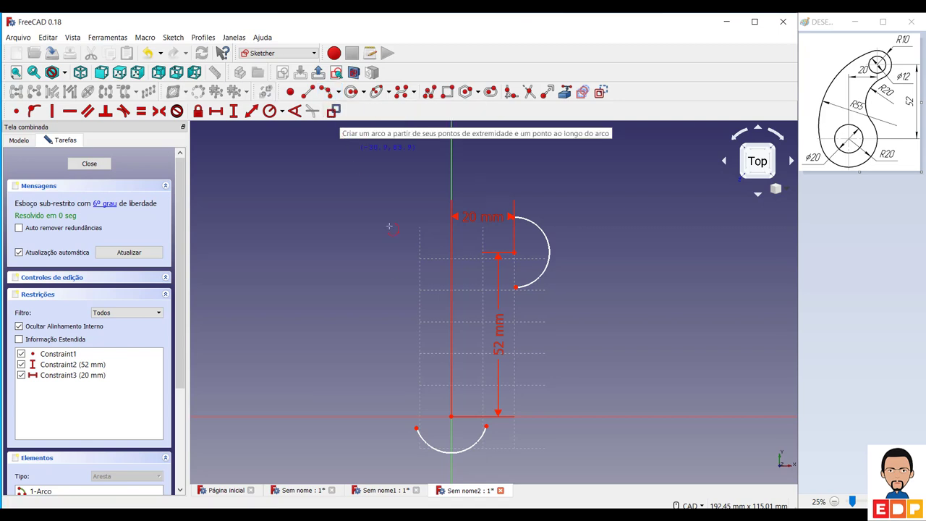
{"action": "left_click", "coordinate": [416, 428]}
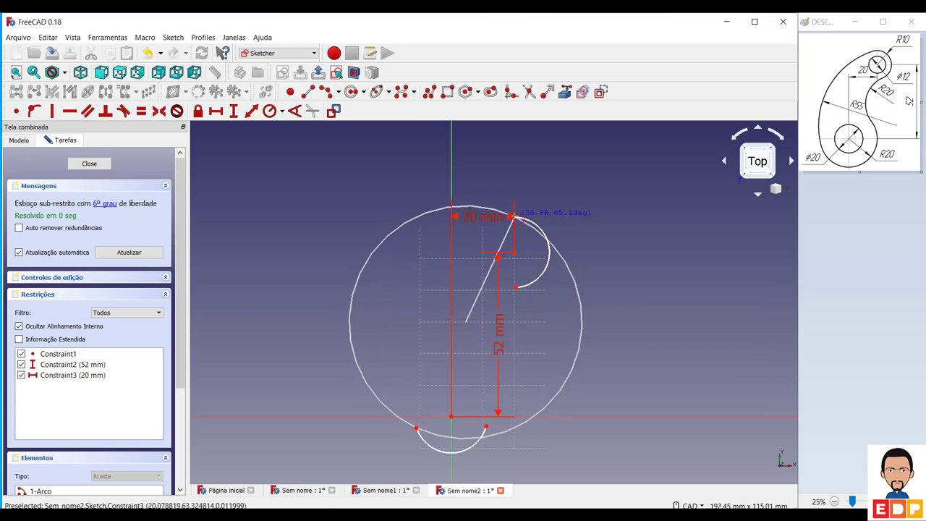
{"action": "left_click", "coordinate": [512, 216]}
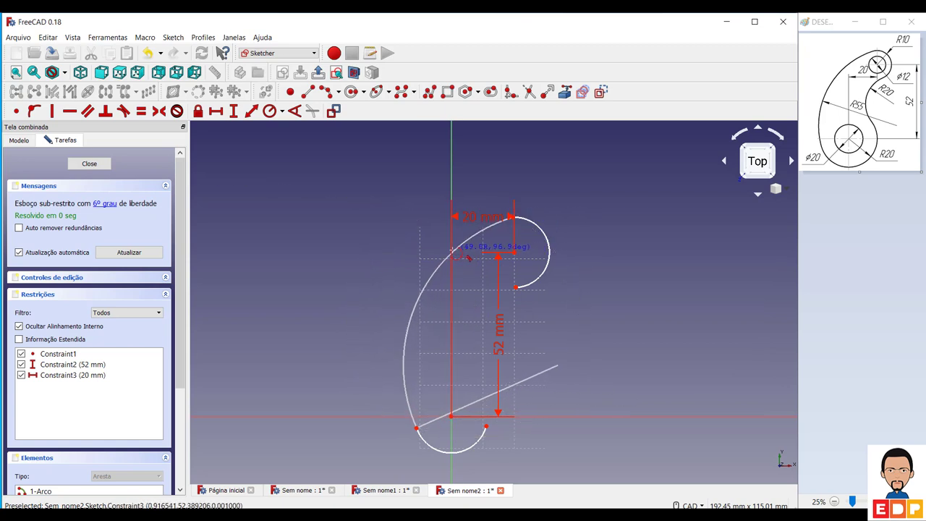
{"action": "left_click", "coordinate": [451, 250]}
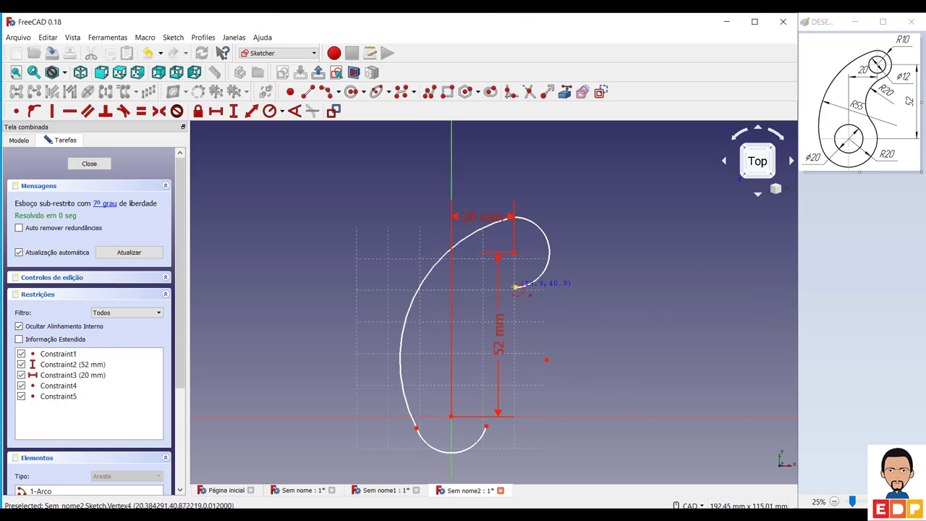
Step: Draw the inner arc from the lower arc's right end to the upper arc's lower end
{"action": "left_click", "coordinate": [486, 426]}
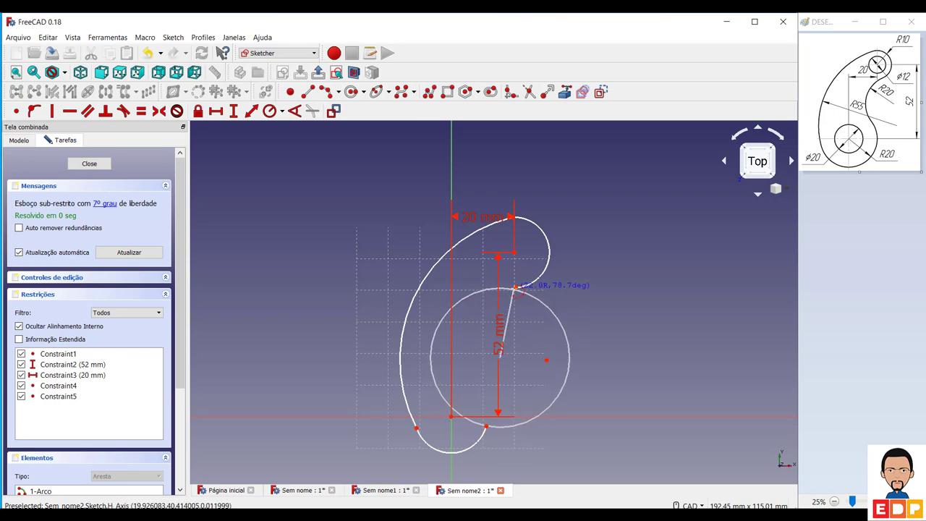
{"action": "left_click", "coordinate": [515, 287]}
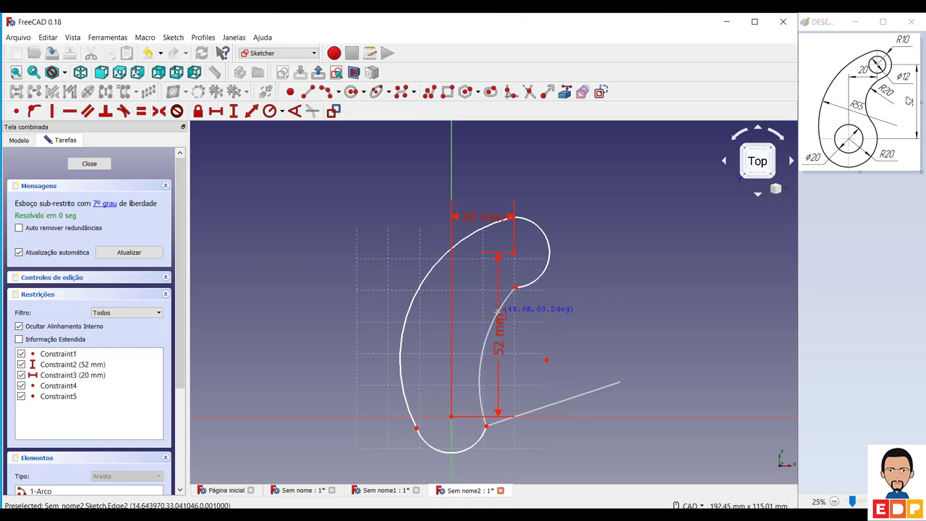
{"action": "left_click", "coordinate": [495, 311]}
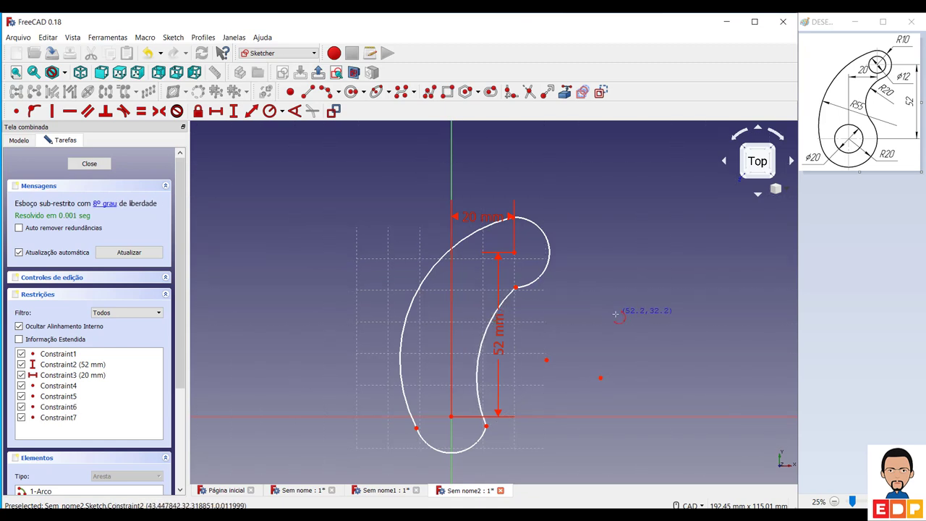
Step: Make the bottom arc tangent to both the inner arc and the large left arc
{"action": "right_click", "coordinate": [615, 316]}
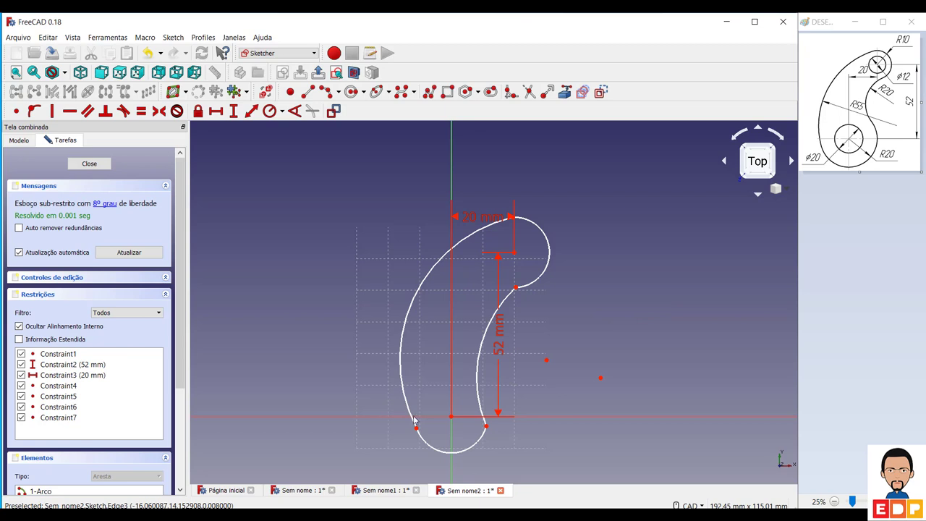
{"action": "left_click", "coordinate": [482, 440]}
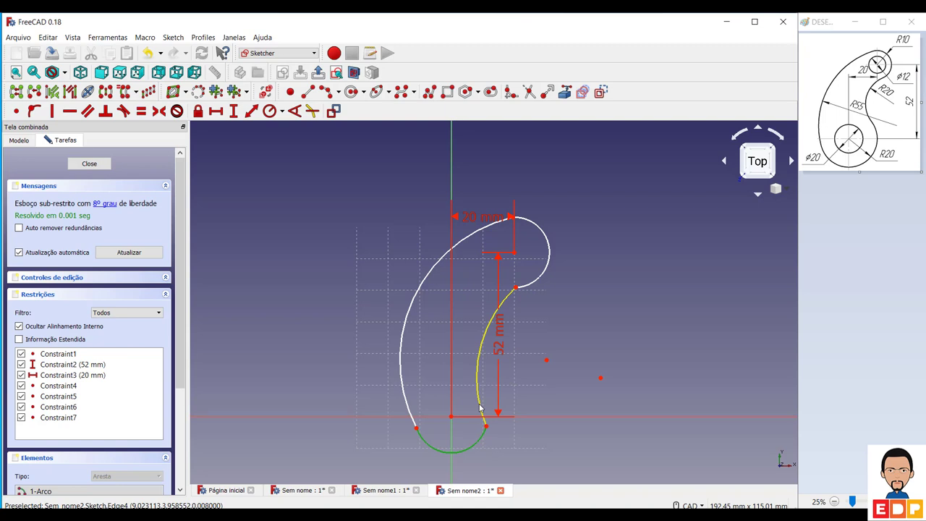
{"action": "left_click", "coordinate": [480, 409]}
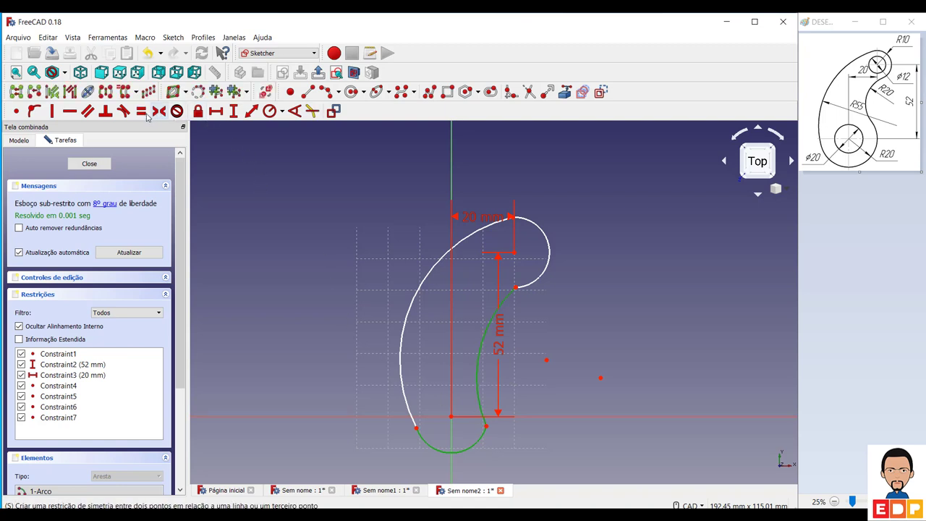
{"action": "left_click", "coordinate": [123, 113]}
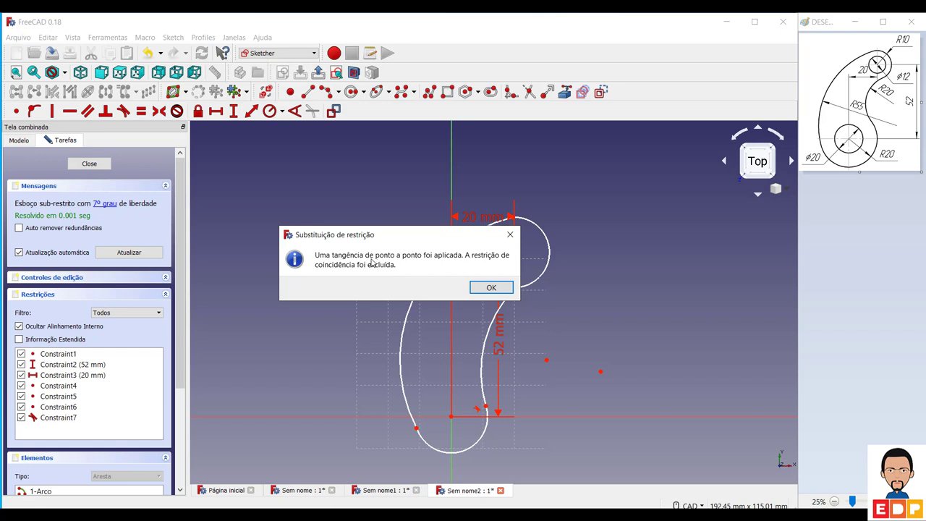
{"action": "left_click", "coordinate": [497, 294]}
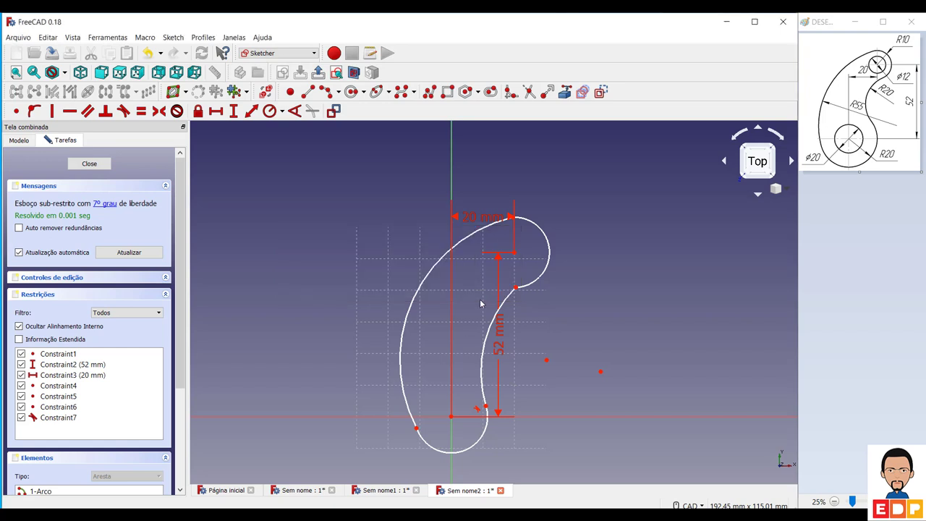
{"action": "left_click", "coordinate": [423, 443]}
{"action": "left_click", "coordinate": [398, 396]}
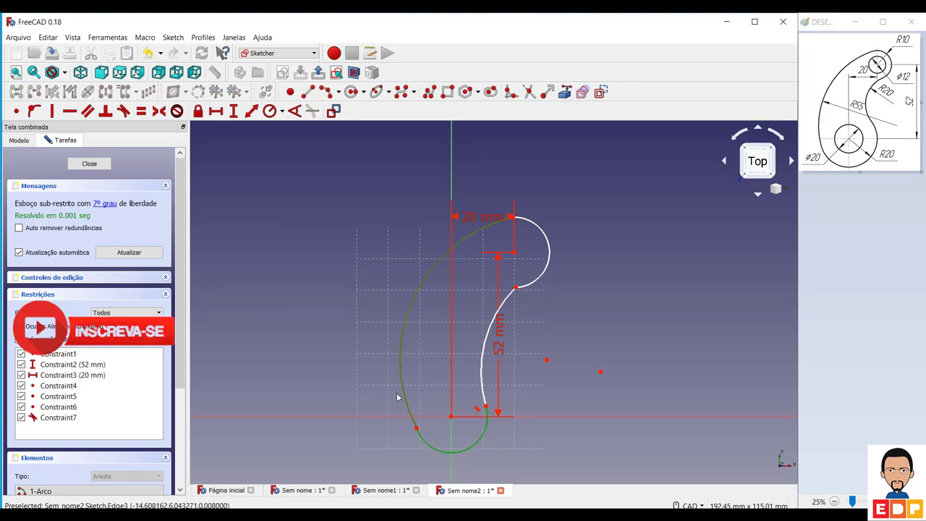
{"action": "left_click", "coordinate": [124, 111]}
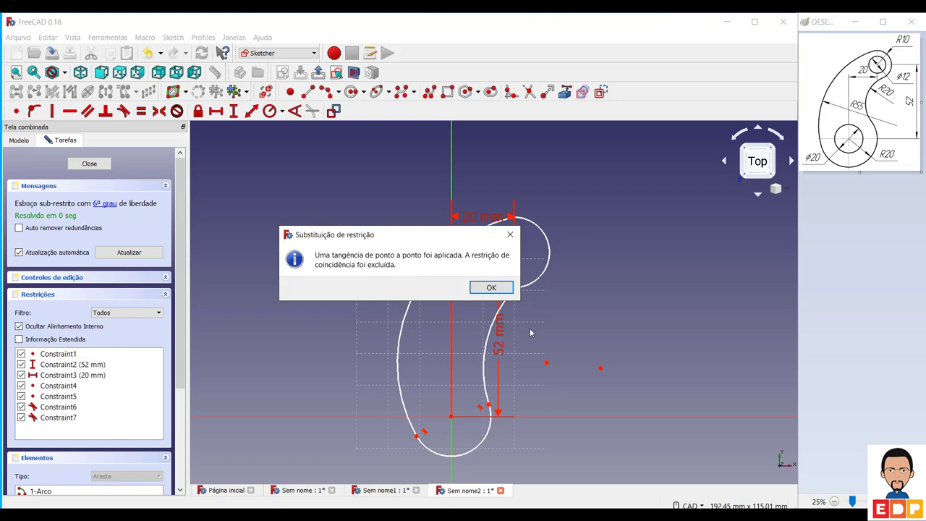
{"action": "left_click", "coordinate": [491, 288]}
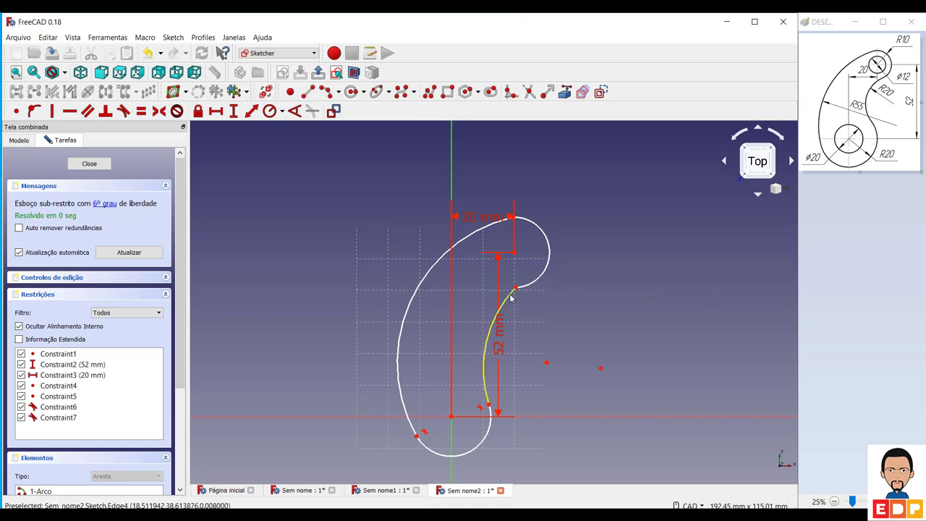
Step: Make the top-right arc tangent to both the inner arc and the large left arc
{"action": "left_click", "coordinate": [510, 300]}
{"action": "left_click", "coordinate": [533, 285]}
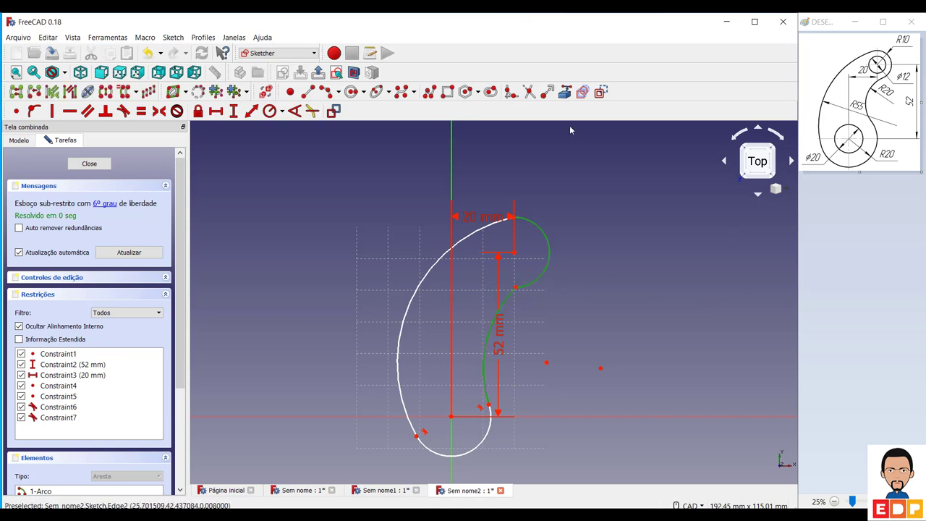
{"action": "left_click", "coordinate": [123, 111]}
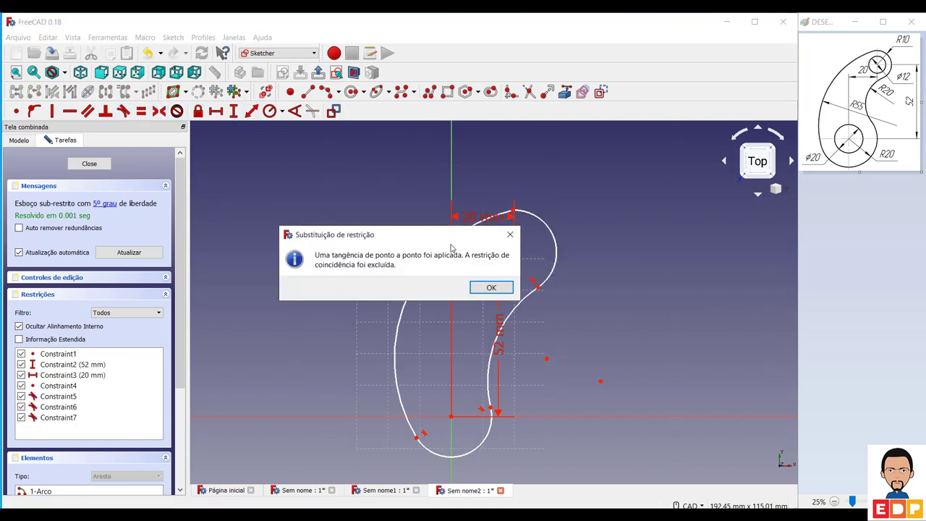
{"action": "left_click", "coordinate": [485, 288]}
{"action": "left_click", "coordinate": [471, 234]}
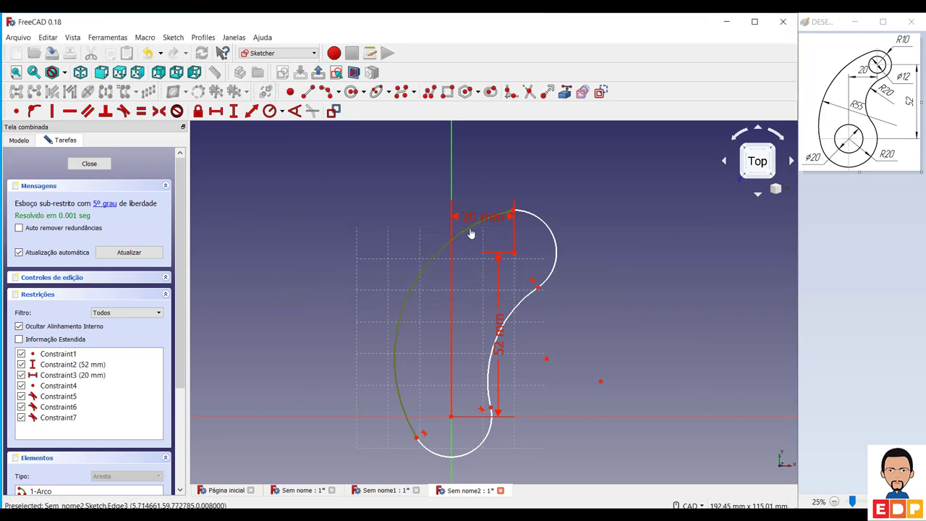
{"action": "left_click", "coordinate": [534, 217]}
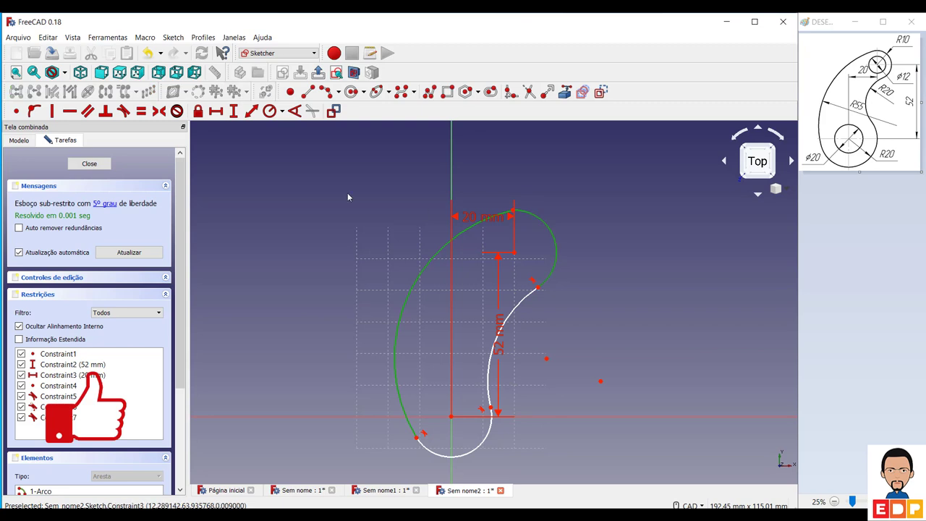
{"action": "left_click", "coordinate": [123, 110]}
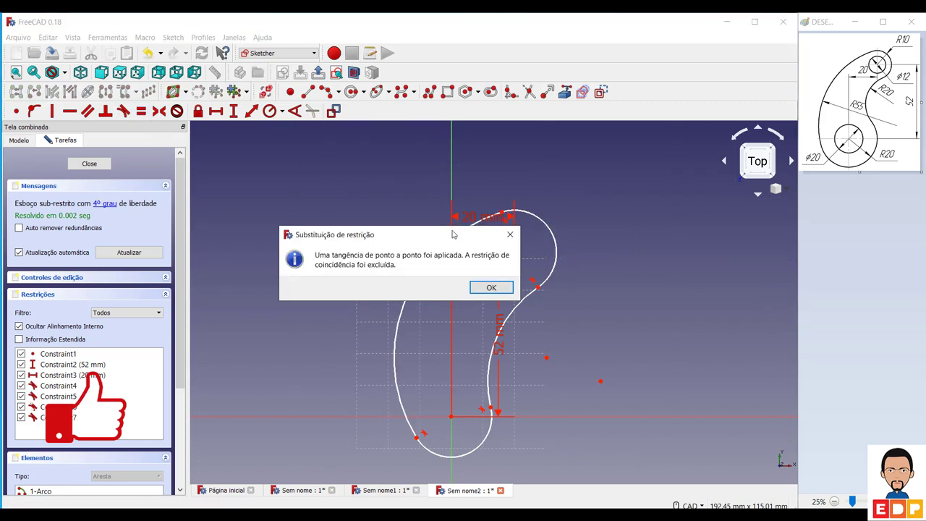
{"action": "left_click", "coordinate": [490, 289]}
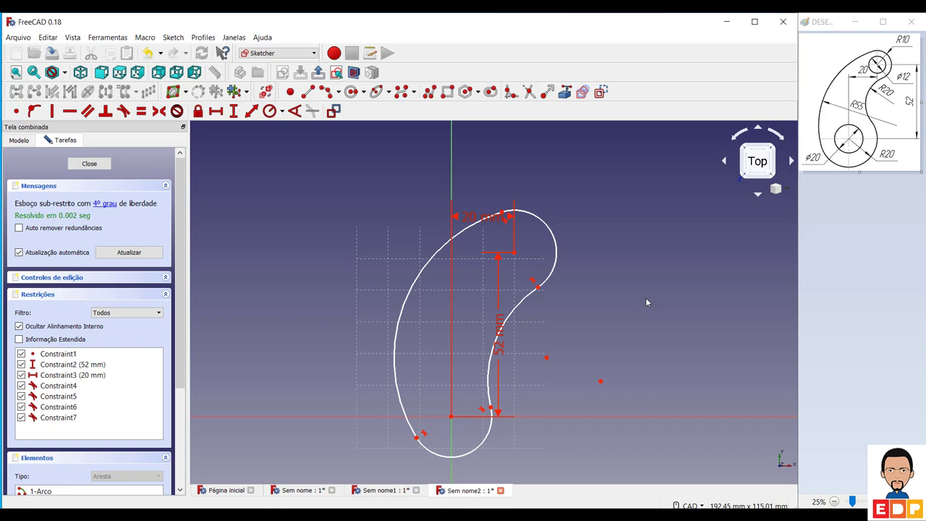
Step: Set the top arc radius to 10 mm and the bottom arc radius to 20 mm
{"action": "left_click", "coordinate": [555, 239]}
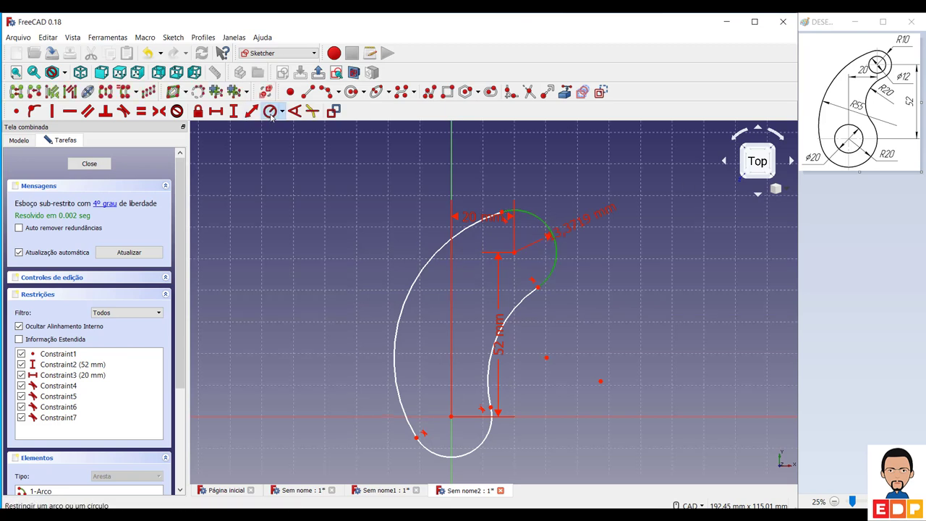
{"action": "left_click", "coordinate": [269, 111]}
{"action": "type", "text": "10"}
{"action": "key", "text": "Return"}
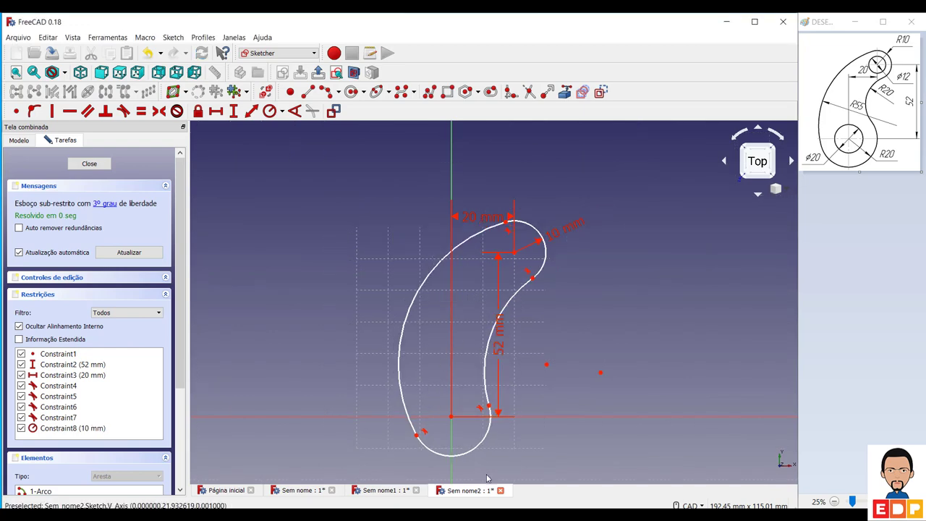
{"action": "left_click", "coordinate": [481, 450]}
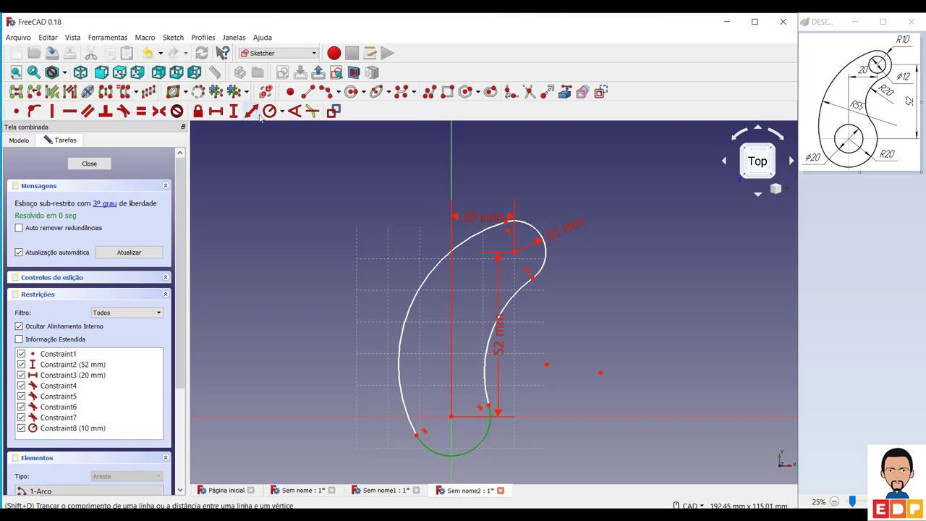
{"action": "left_click", "coordinate": [269, 111]}
{"action": "type", "text": "20"}
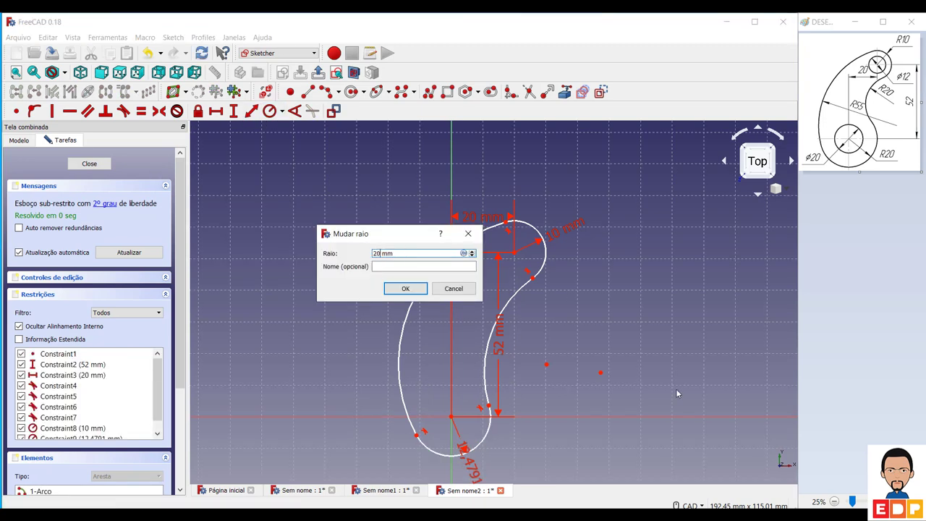
{"action": "key", "text": "Return"}
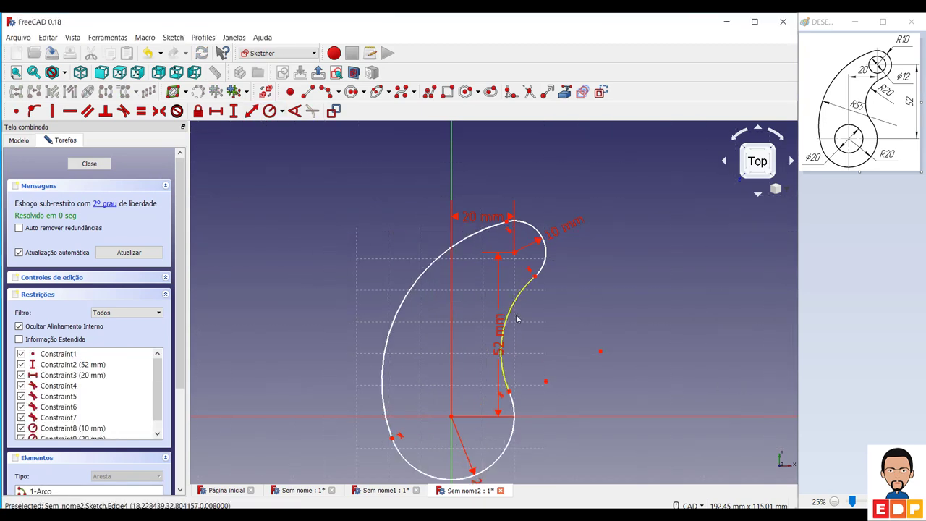
Step: Set the inner concave arc radius to 20 mm and the outer arc to 55 mm
{"action": "left_click", "coordinate": [511, 313]}
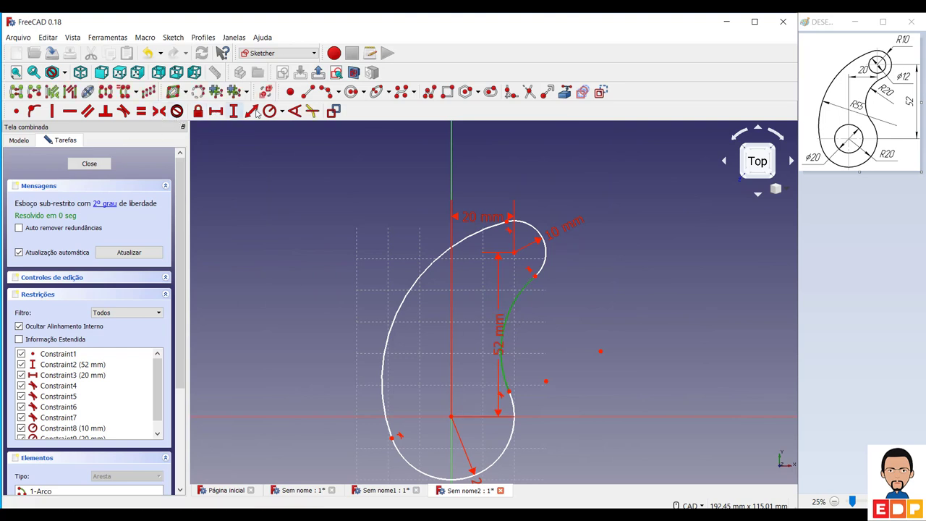
{"action": "left_click", "coordinate": [269, 111]}
{"action": "type", "text": "20"}
{"action": "key", "text": "Return"}
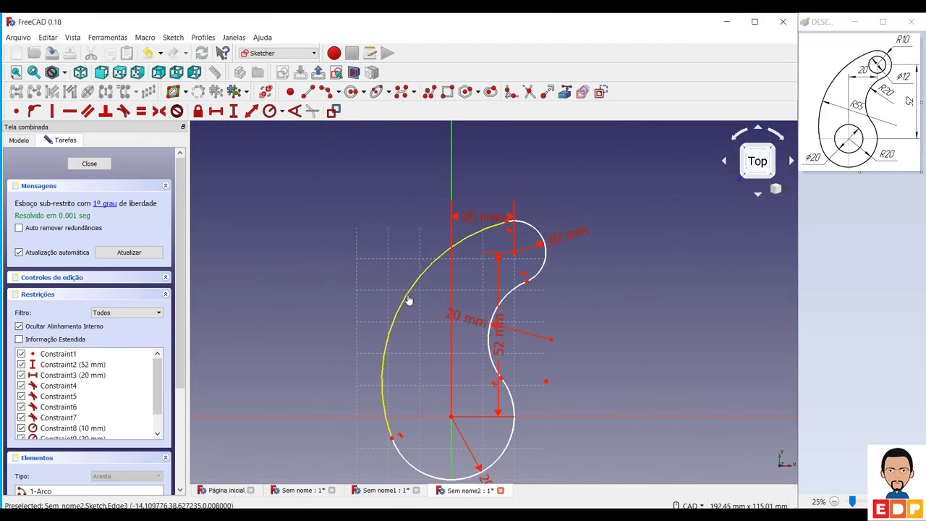
{"action": "left_click", "coordinate": [408, 300]}
{"action": "left_click", "coordinate": [269, 111]}
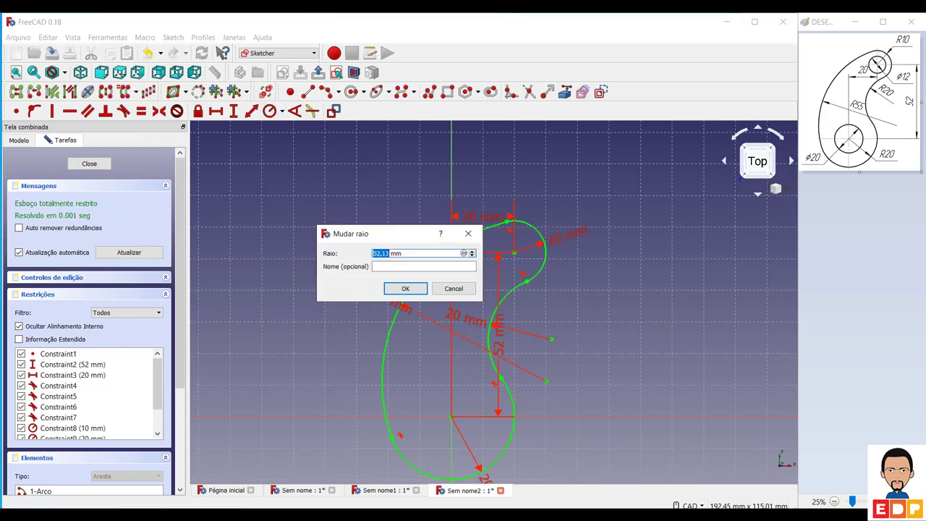
{"action": "type", "text": "55"}
{"action": "key", "text": "Return"}
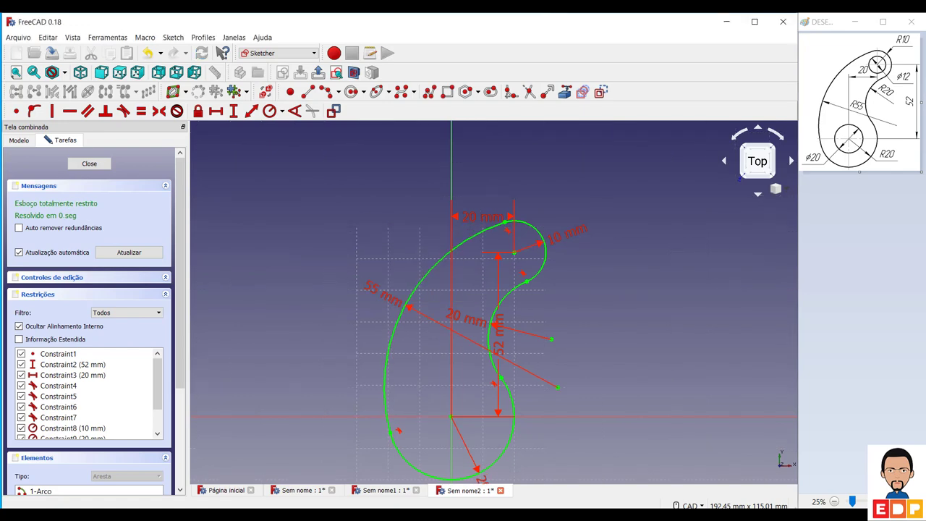
Step: Move the 20 mm radius, 52 mm distance and 10 mm radius labels clear of the outline
{"action": "middle_click_drag", "start_coordinate": [576, 360], "coordinate": [501, 306]}
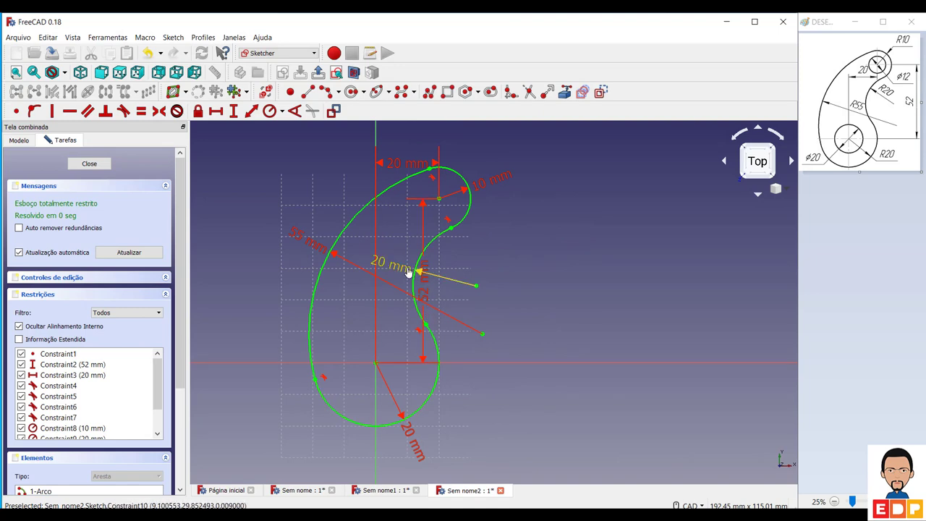
{"action": "left_click_drag", "start_coordinate": [409, 270], "coordinate": [357, 232]}
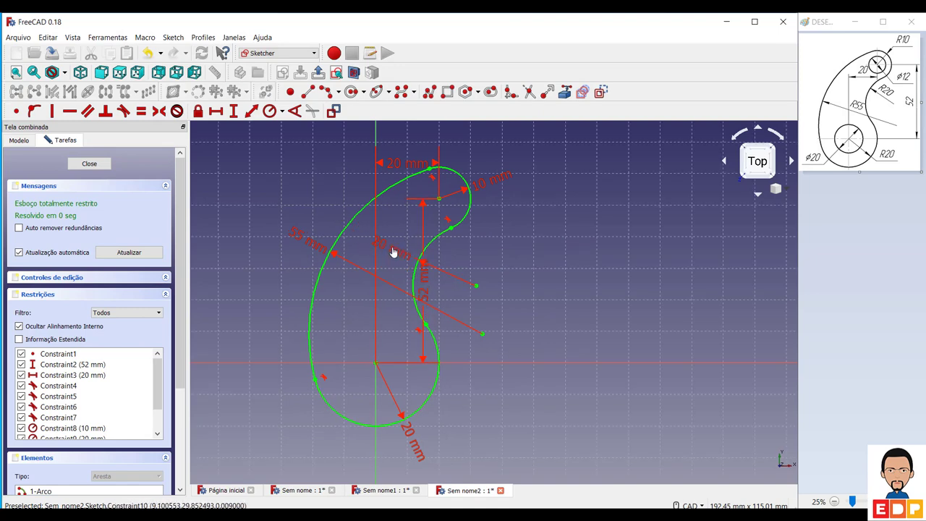
{"action": "left_click_drag", "start_coordinate": [427, 275], "coordinate": [624, 304]}
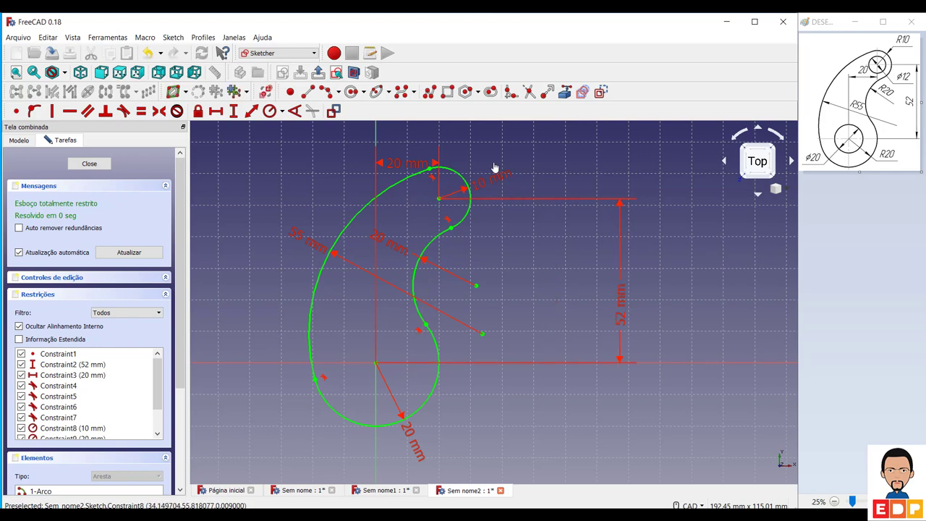
{"action": "left_click_drag", "start_coordinate": [487, 190], "coordinate": [497, 155]}
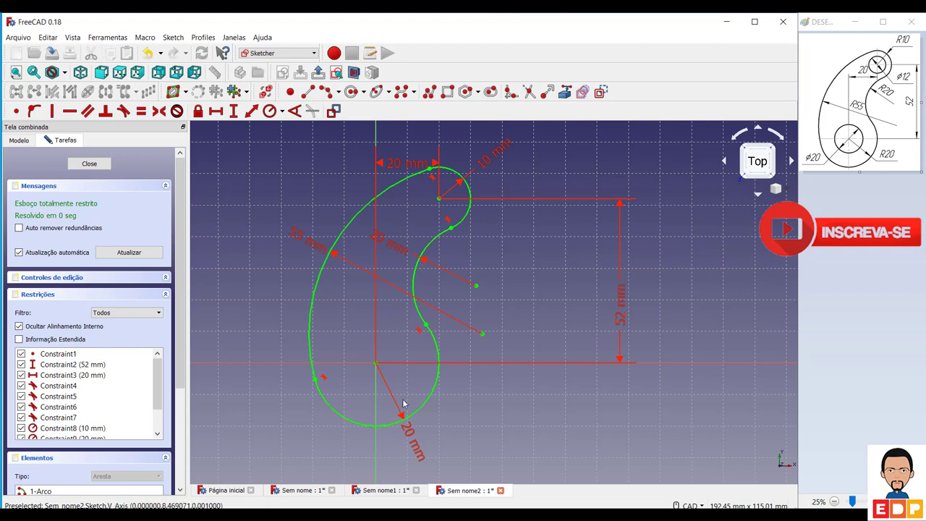
Step: Close the sketch and pad the cam profile to a 5 mm length, viewed isometrically
{"action": "left_click", "coordinate": [92, 165]}
{"action": "scroll", "coordinate": [598, 294], "scroll_direction": "down", "scroll_amount": 5}
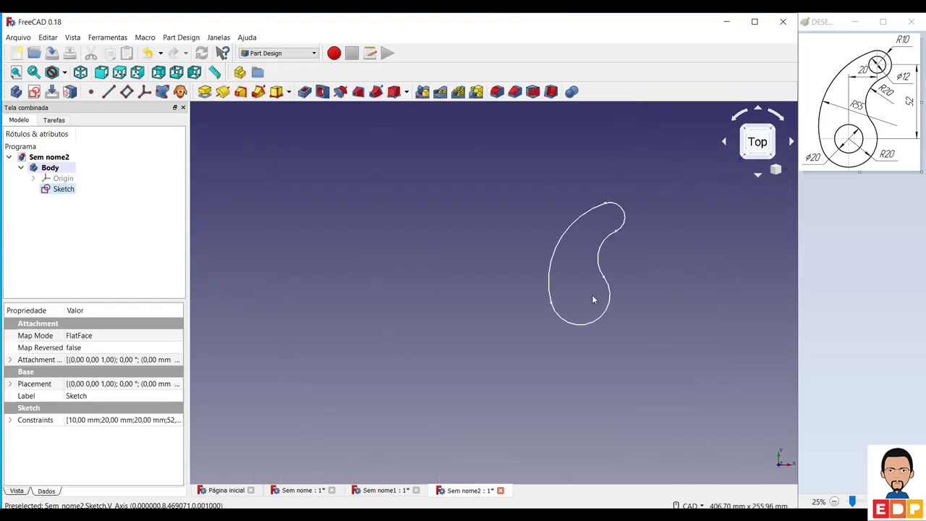
{"action": "middle_click_drag", "start_coordinate": [657, 316], "coordinate": [598, 339]}
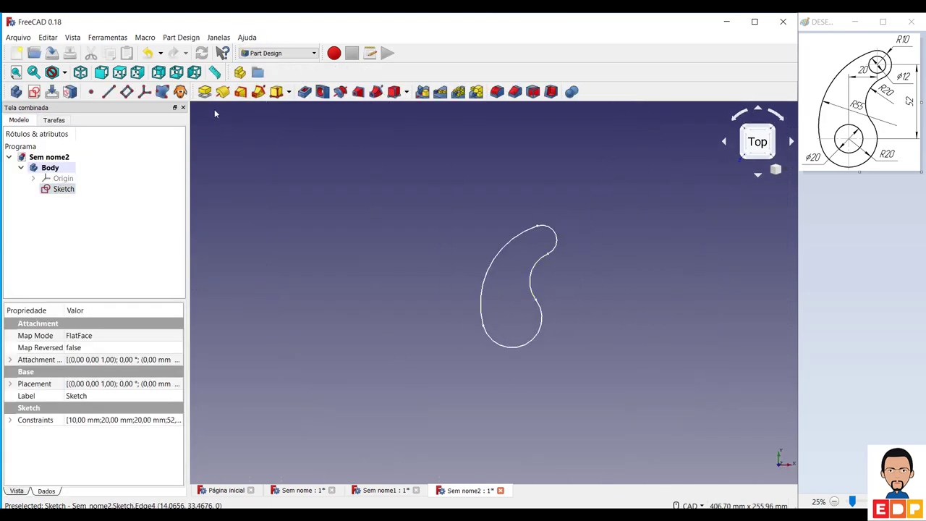
{"action": "left_click", "coordinate": [205, 92]}
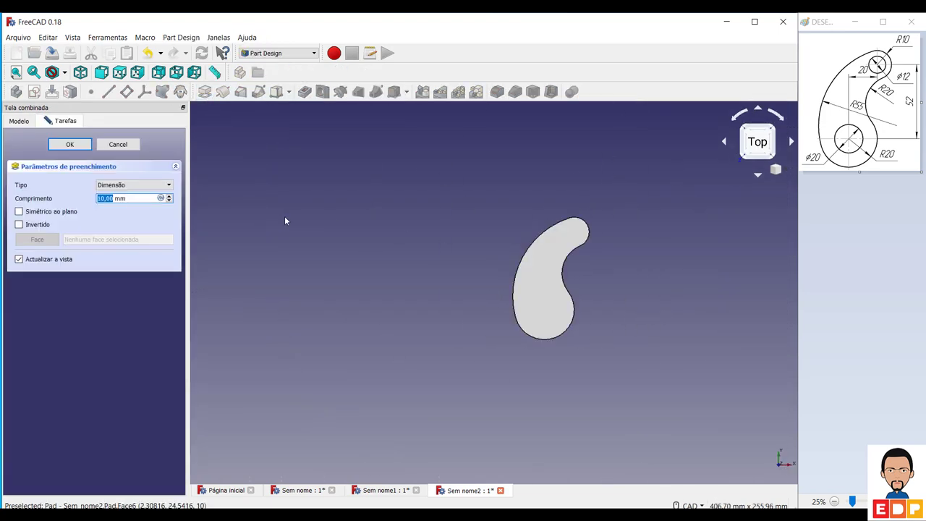
{"action": "left_click", "coordinate": [771, 131]}
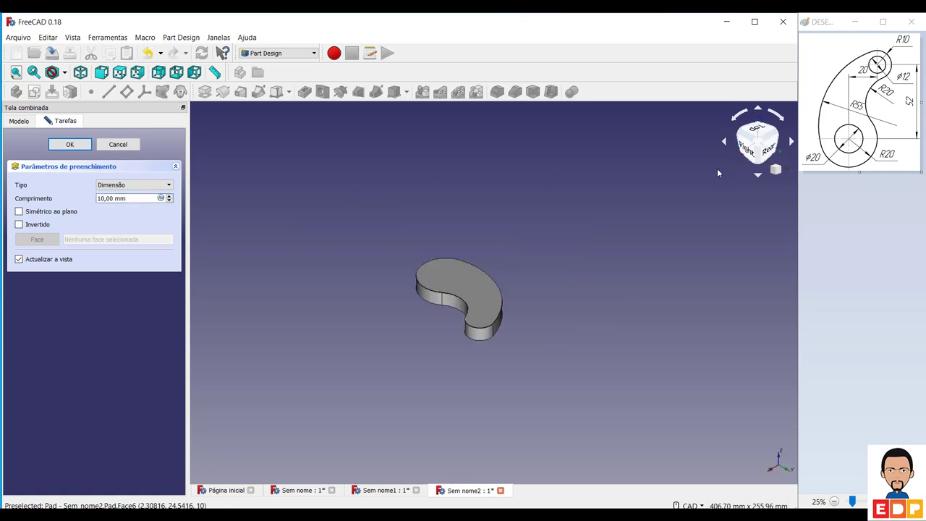
{"action": "left_click", "coordinate": [108, 197]}
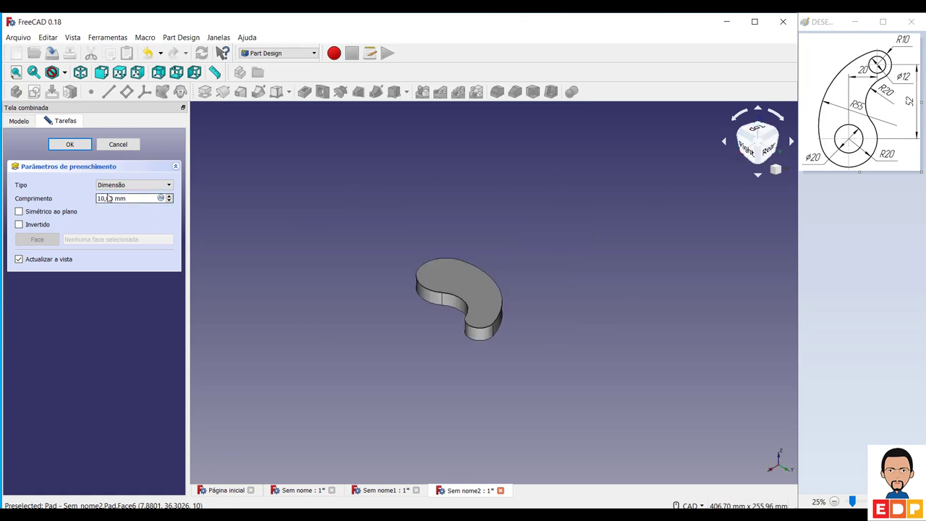
{"action": "left_click_drag", "start_coordinate": [105, 198], "coordinate": [78, 202]}
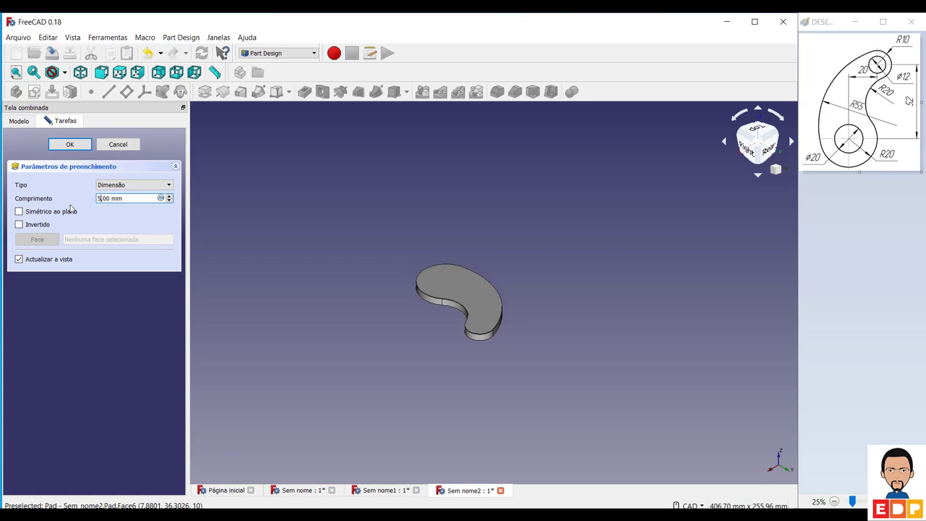
{"action": "type", "text": "5"}
{"action": "key", "text": "Return"}
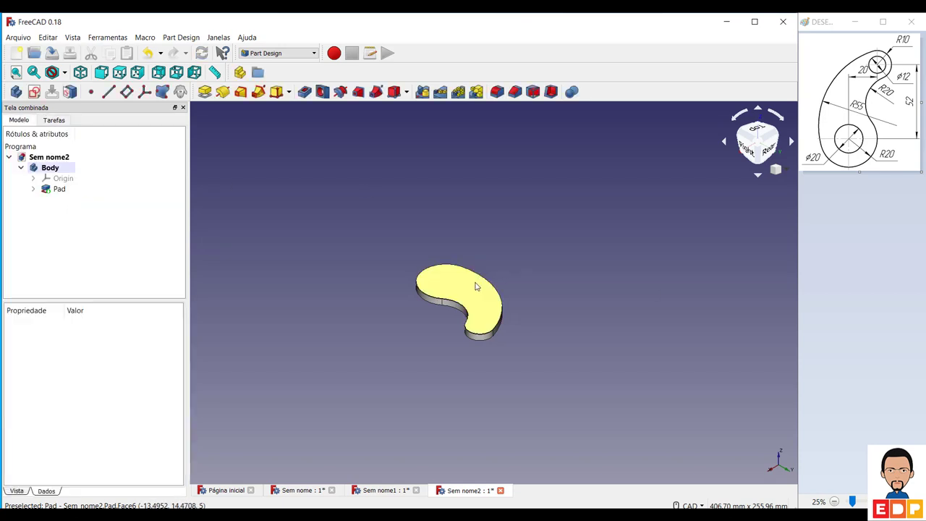
{"action": "left_click", "coordinate": [477, 288]}
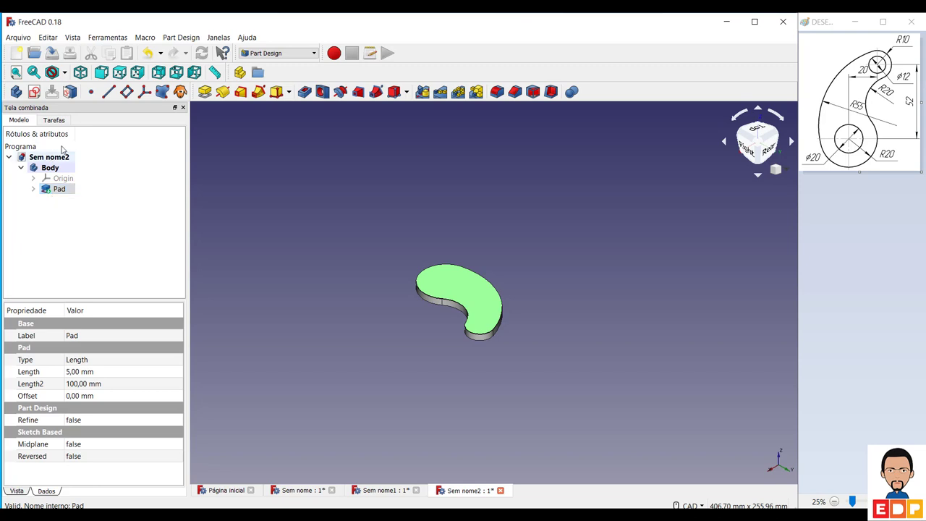
Step: On the pad's top face, sketch a 20 mm diameter circle centred on the origin
{"action": "left_click", "coordinate": [33, 91]}
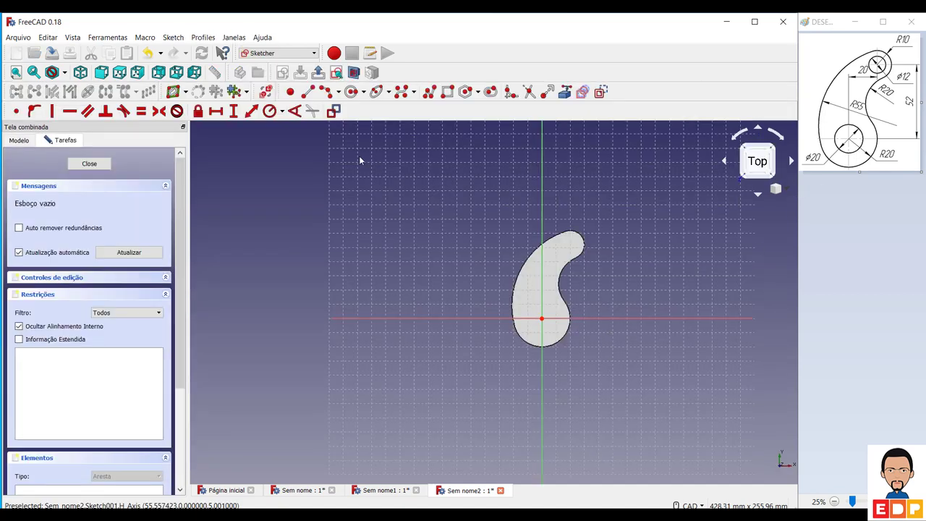
{"action": "left_click", "coordinate": [352, 92]}
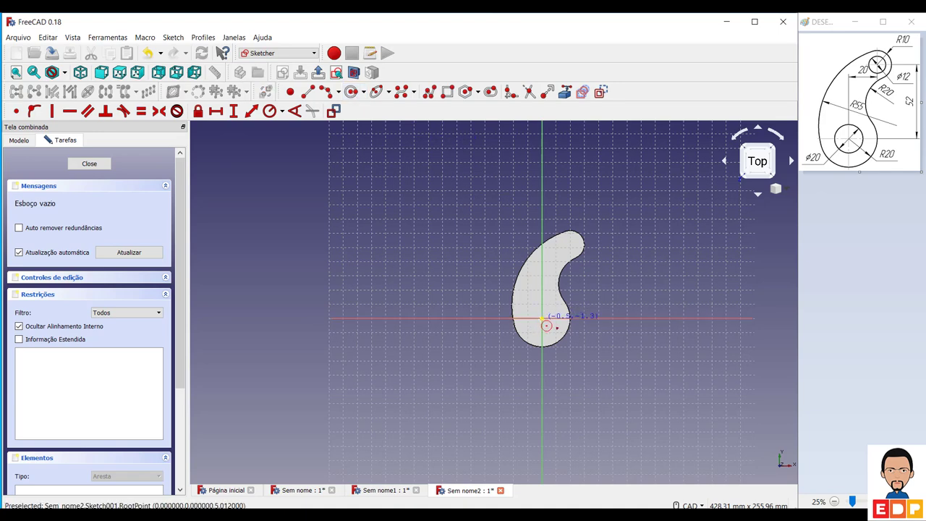
{"action": "left_click", "coordinate": [542, 318]}
{"action": "left_click", "coordinate": [556, 306]}
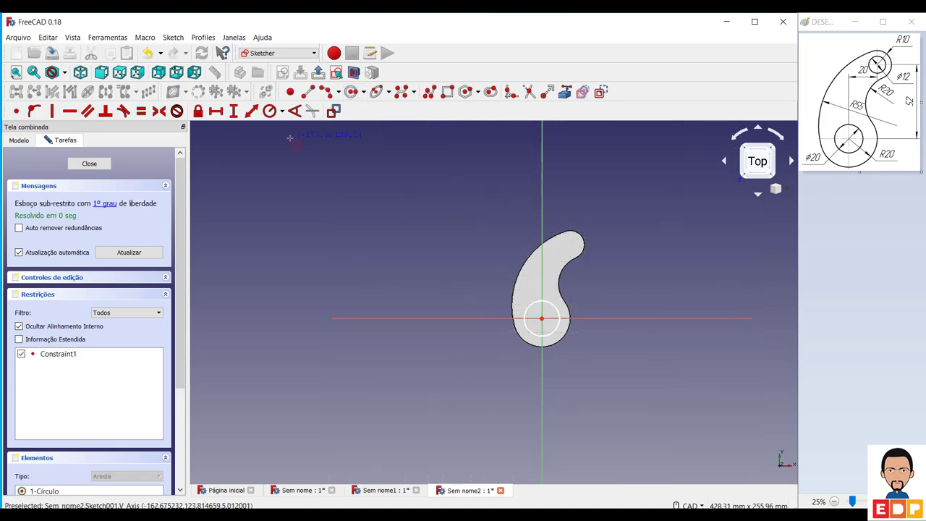
{"action": "left_click", "coordinate": [282, 111]}
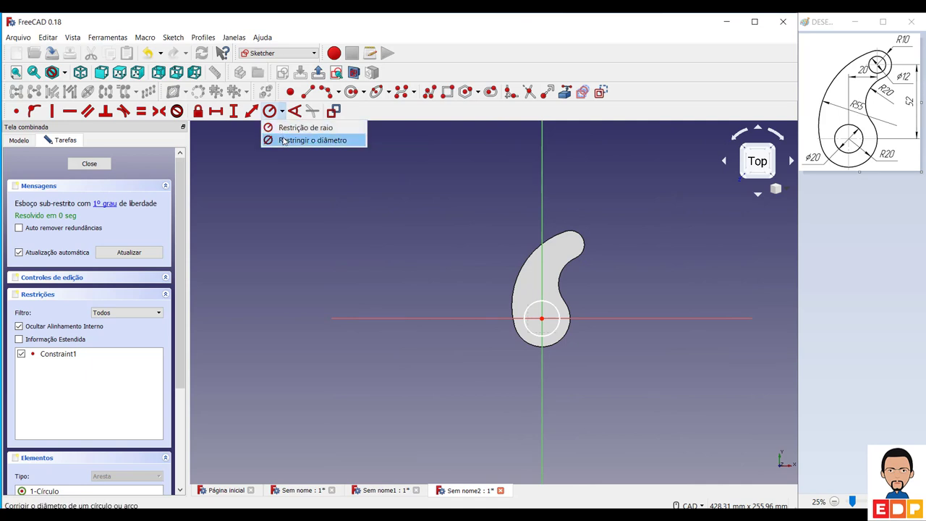
{"action": "left_click", "coordinate": [283, 140]}
{"action": "left_click", "coordinate": [529, 329]}
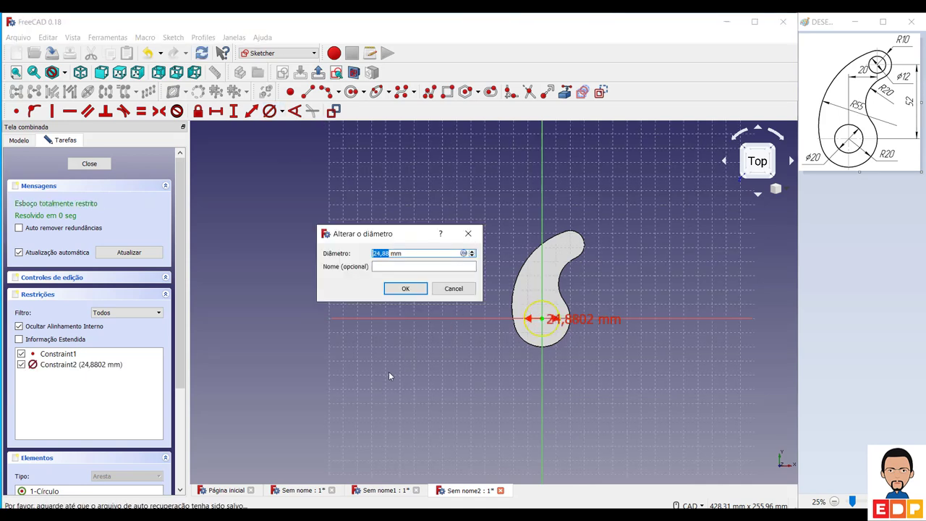
{"action": "type", "text": "20"}
{"action": "key", "text": "Return"}
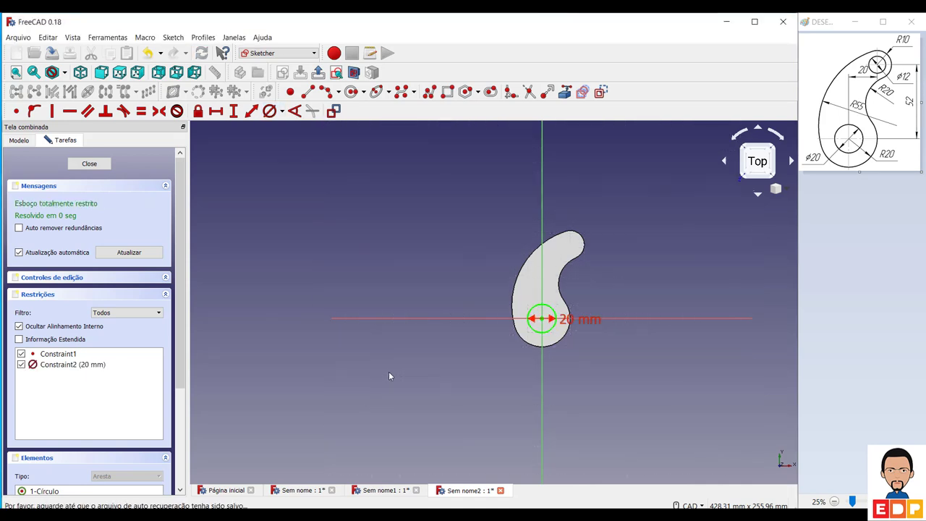
{"action": "middle_click_drag", "start_coordinate": [633, 266], "coordinate": [597, 291]}
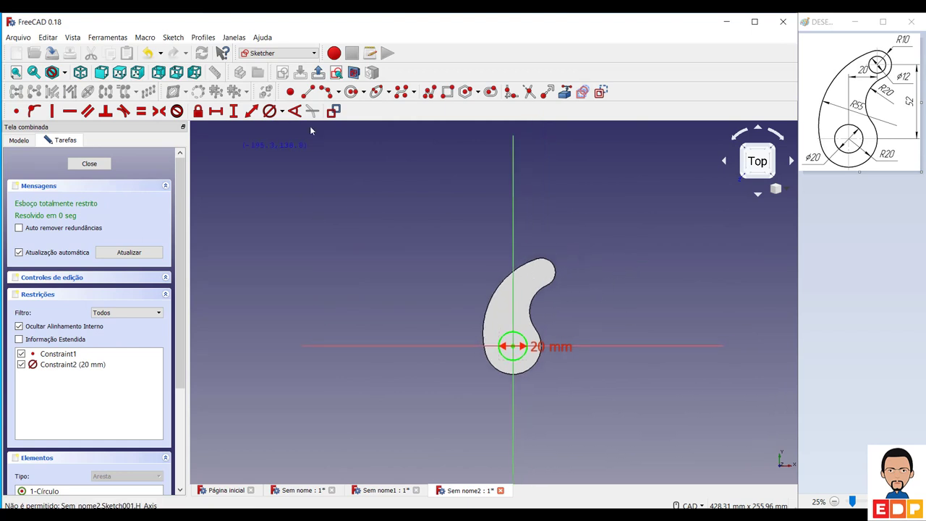
Step: Draw a small circle in the upper end, 52 mm vertically from the first circle's centre
{"action": "left_click", "coordinate": [354, 92]}
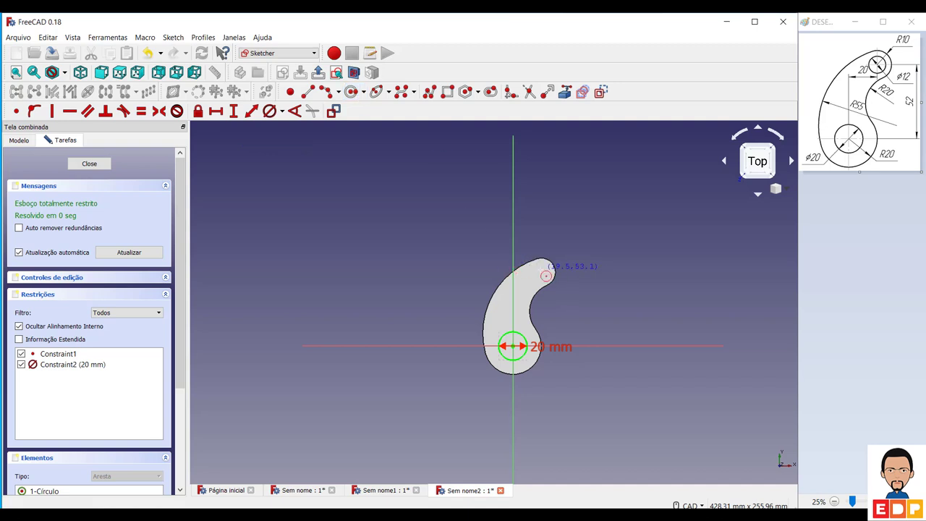
{"action": "left_click", "coordinate": [540, 270]}
{"action": "left_click", "coordinate": [550, 273]}
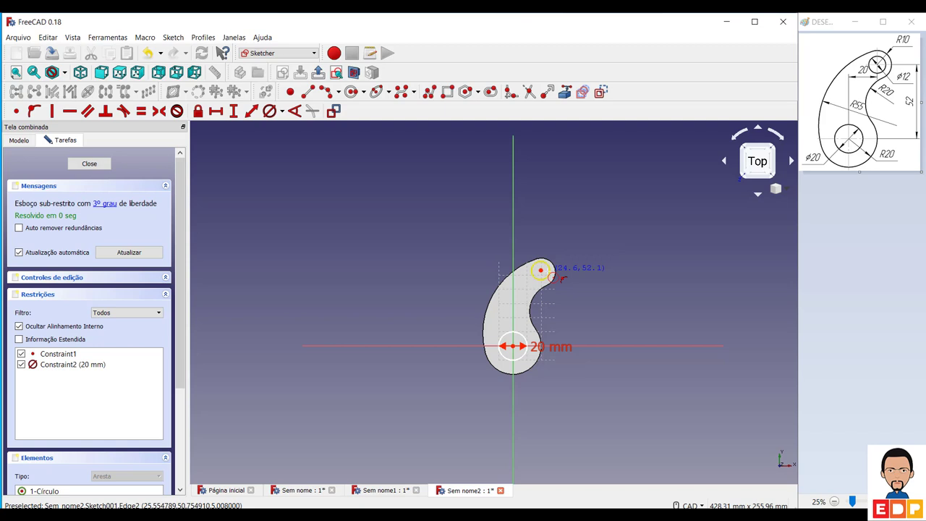
{"action": "right_click", "coordinate": [546, 276]}
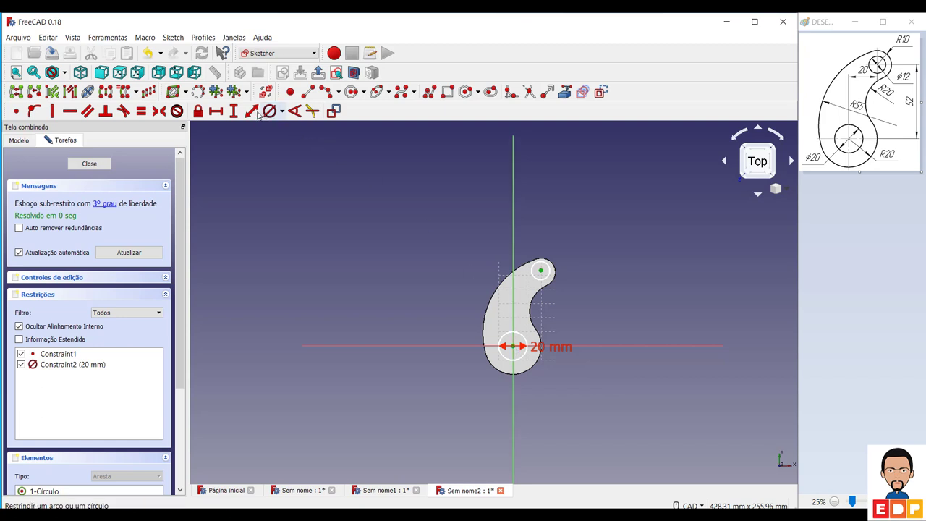
{"action": "left_click", "coordinate": [236, 117]}
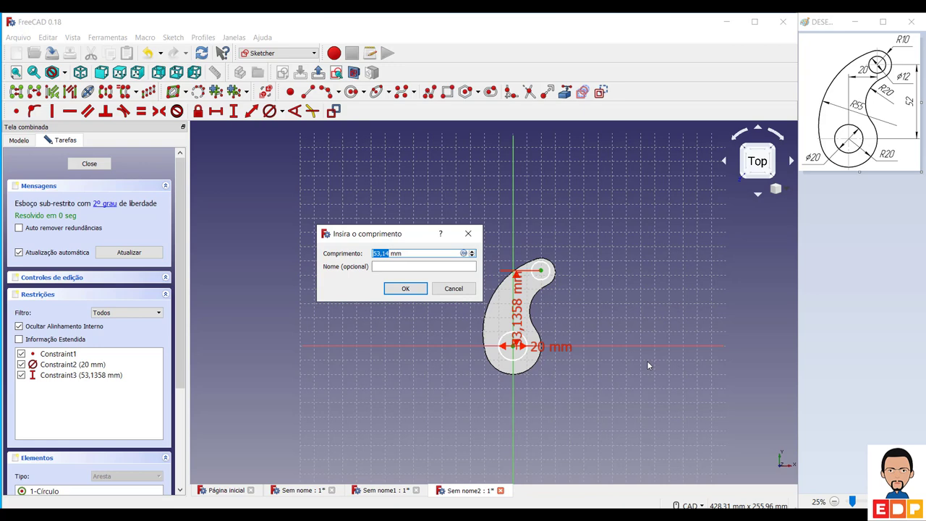
{"action": "type", "text": "52"}
{"action": "key", "text": "Return"}
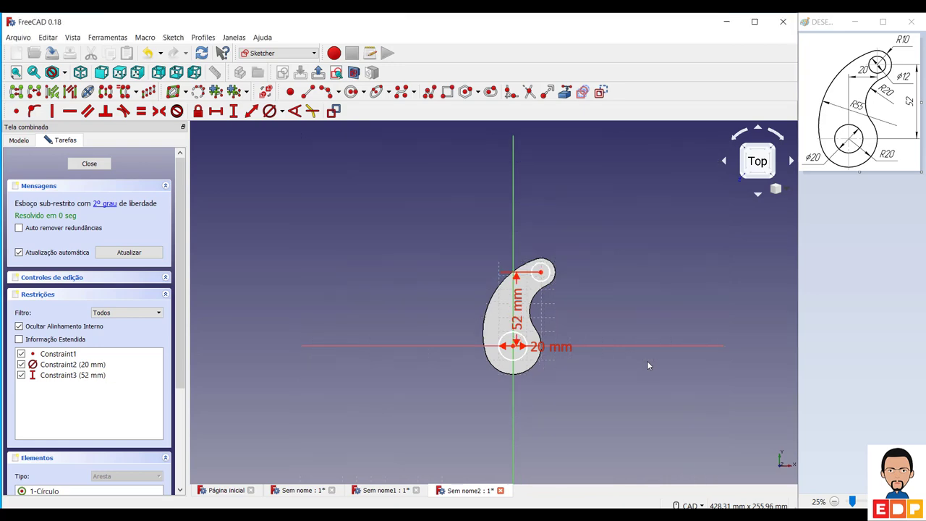
Step: Constrain the two circle centres 20 mm apart horizontally
{"action": "left_click", "coordinate": [540, 272]}
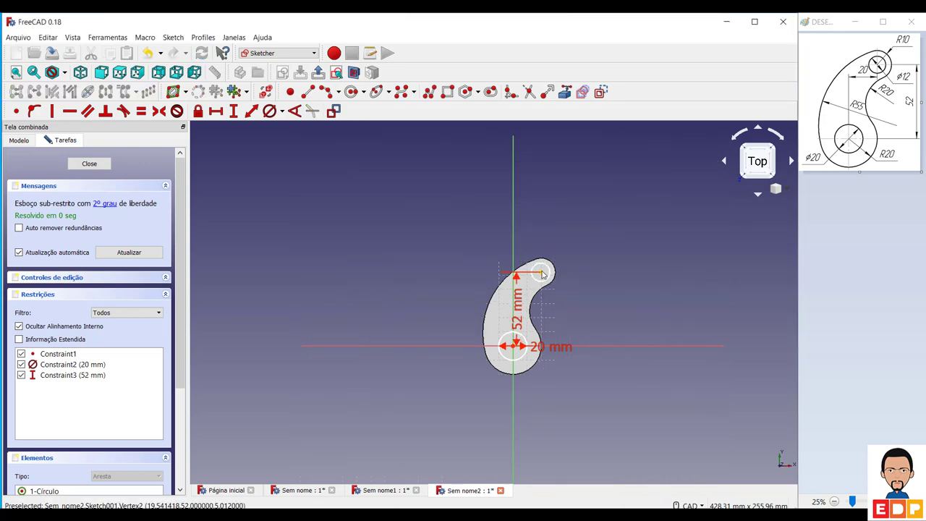
{"action": "left_click", "coordinate": [513, 346]}
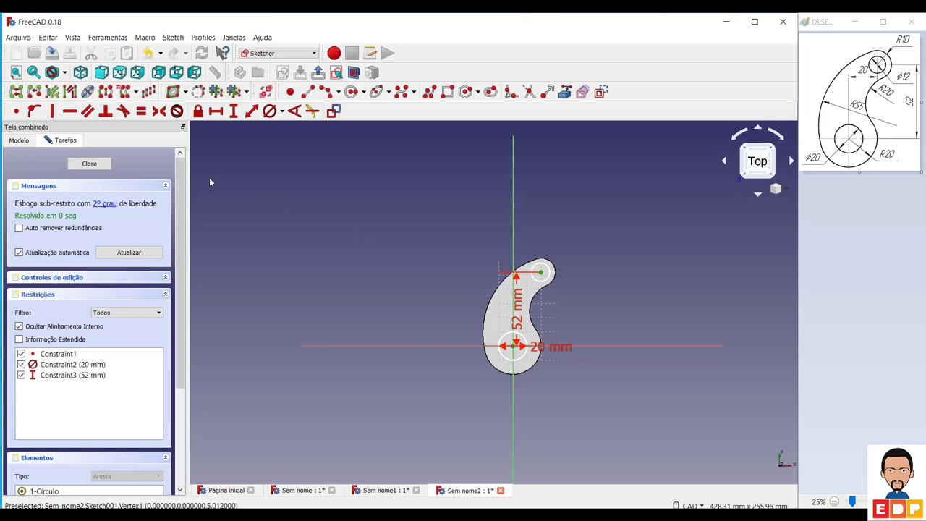
{"action": "left_click", "coordinate": [215, 111]}
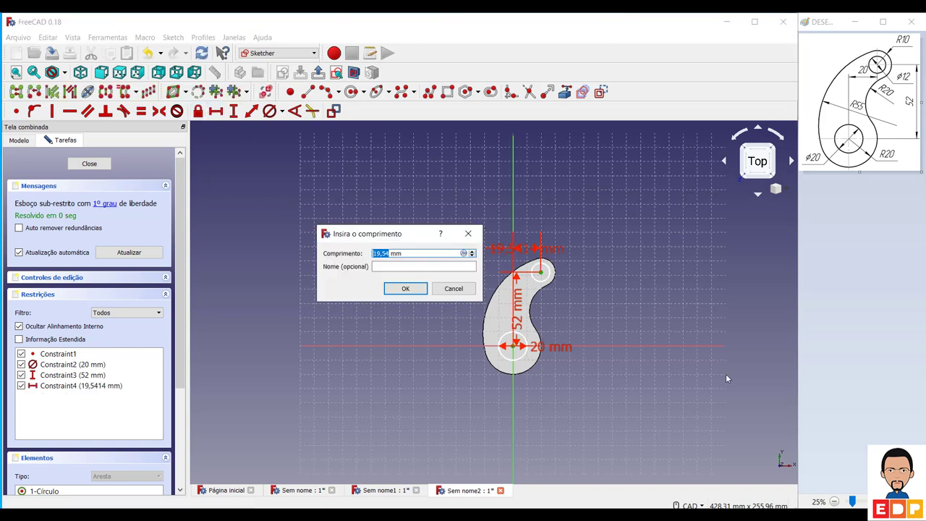
{"action": "type", "text": "20"}
{"action": "key", "text": "Return"}
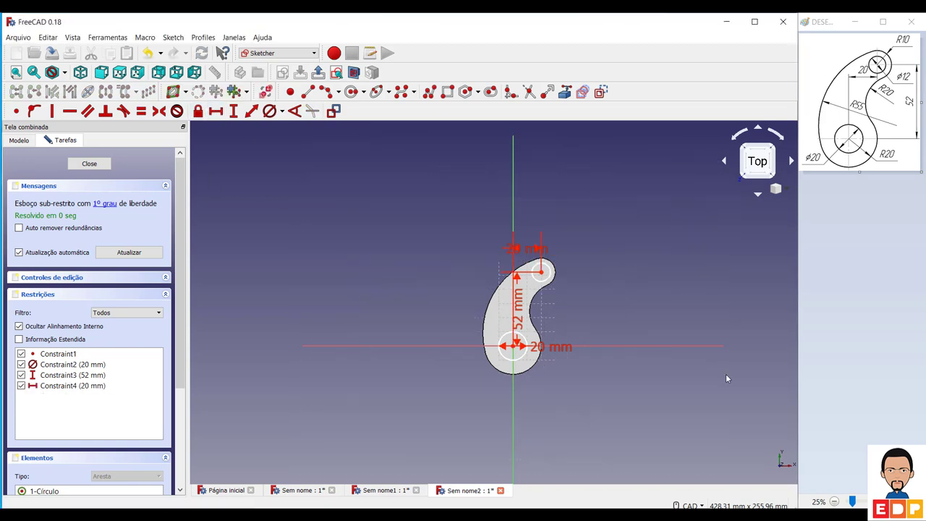
Step: Give the small circle a 12 mm diameter and close the sketch
{"action": "left_click", "coordinate": [533, 265]}
{"action": "left_click", "coordinate": [269, 111]}
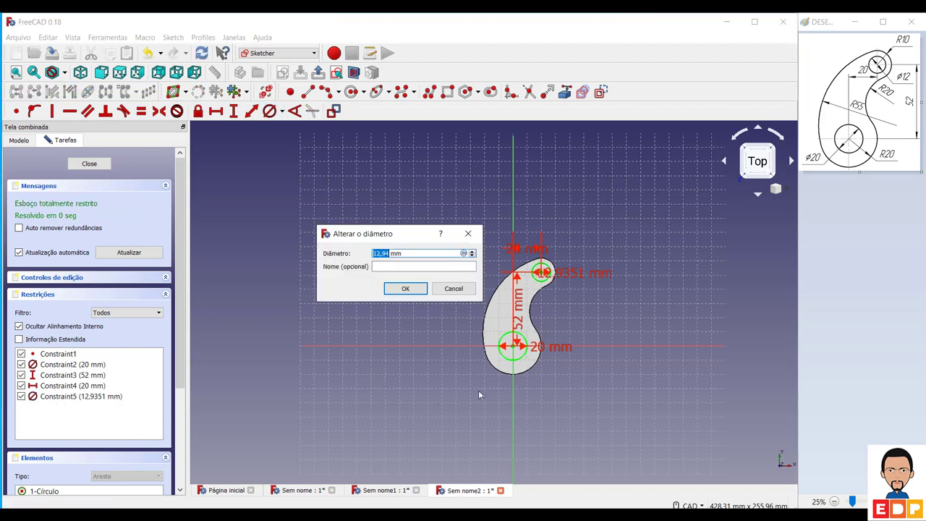
{"action": "type", "text": "12"}
{"action": "key", "text": "Return"}
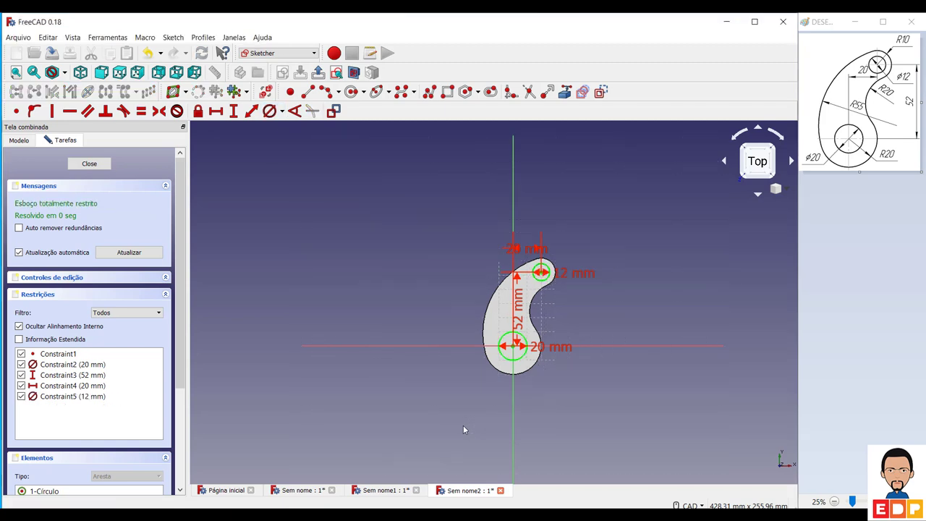
{"action": "left_click", "coordinate": [94, 163]}
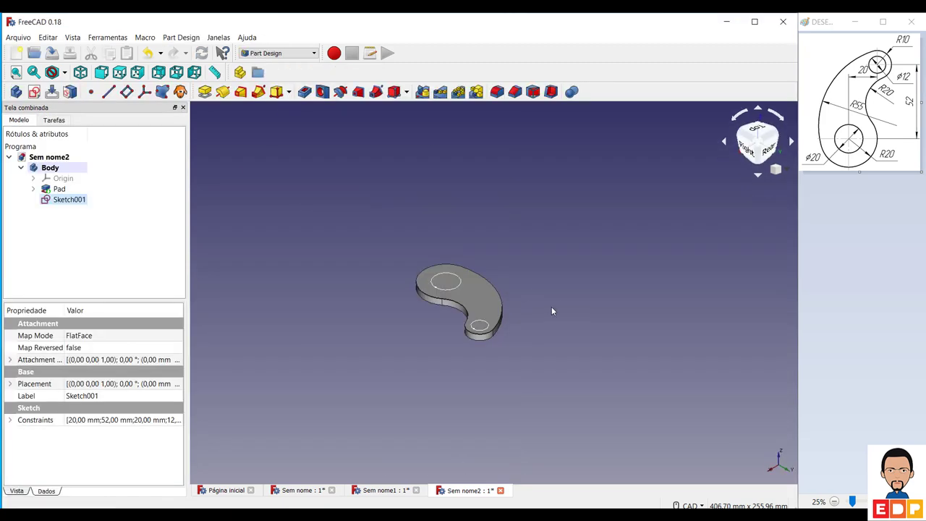
Step: Pocket Sketch001 with type Through all to cut the Ø20 and Ø12 holes
{"action": "left_click", "coordinate": [321, 92]}
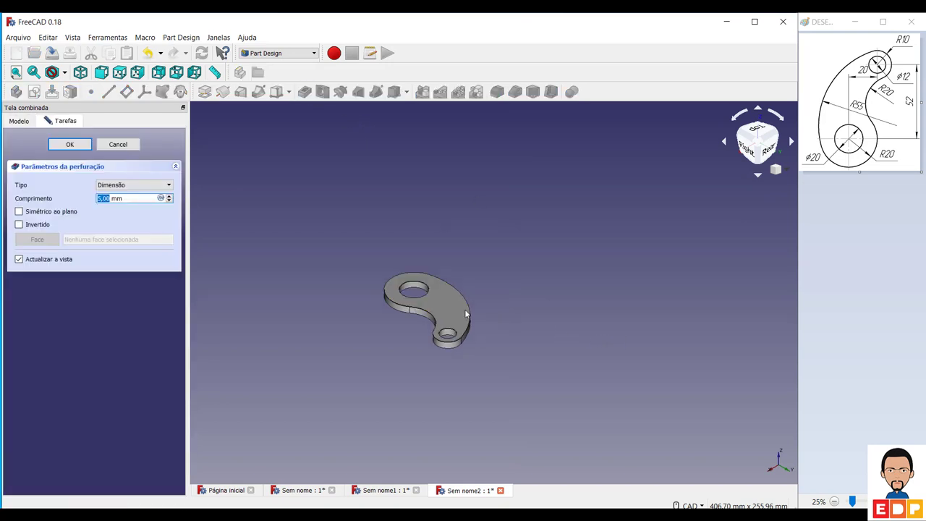
{"action": "left_click", "coordinate": [133, 187]}
{"action": "left_click", "coordinate": [131, 202]}
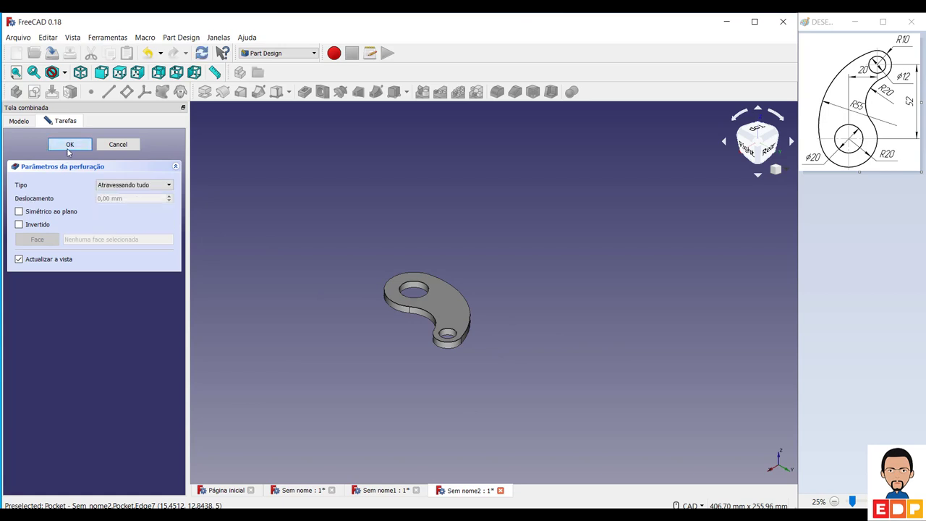
{"action": "left_click", "coordinate": [70, 144]}
{"action": "left_click", "coordinate": [765, 132]}
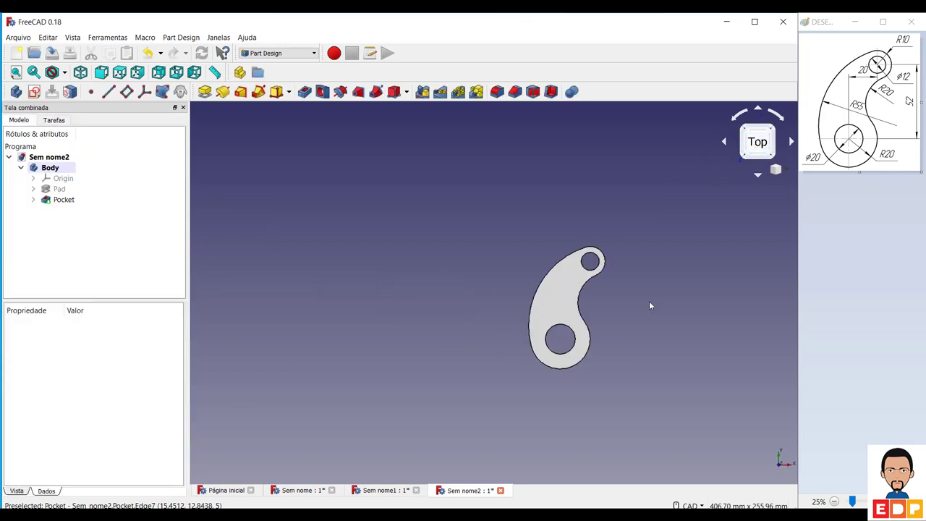
{"action": "scroll", "coordinate": [615, 343], "scroll_direction": "down", "scroll_amount": 3}
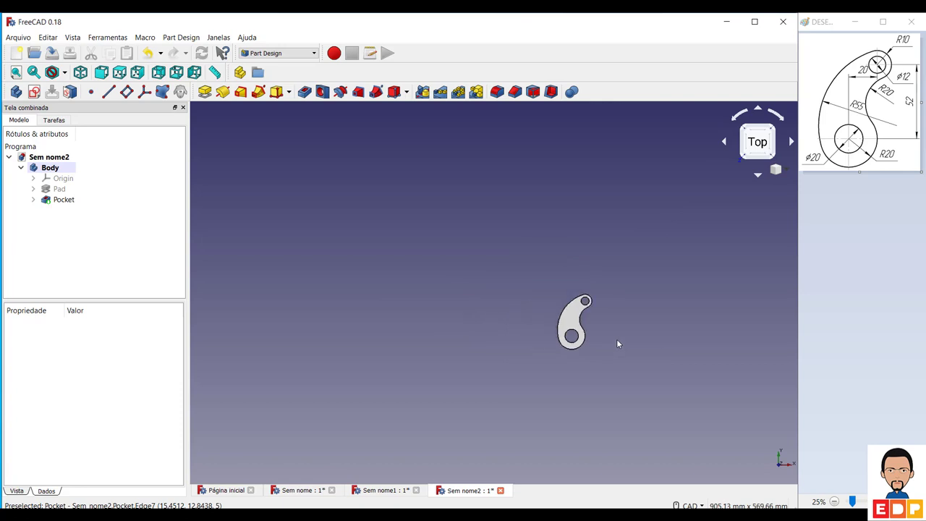
{"action": "scroll", "coordinate": [618, 340], "scroll_direction": "up", "scroll_amount": 5}
{"action": "scroll", "coordinate": [622, 346], "scroll_direction": "up", "scroll_amount": 5}
{"action": "scroll", "coordinate": [623, 353], "scroll_direction": "down", "scroll_amount": 3}
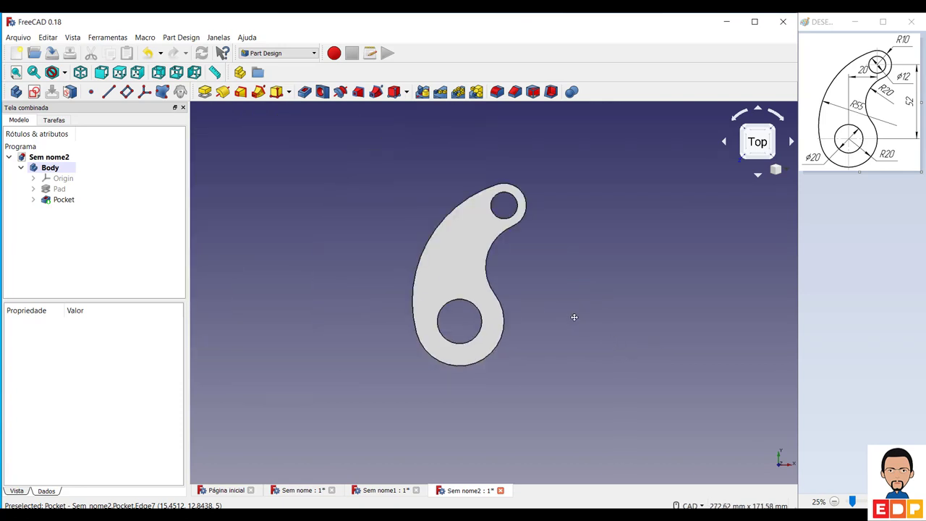
{"action": "middle_click_drag", "start_coordinate": [574, 316], "coordinate": [647, 339]}
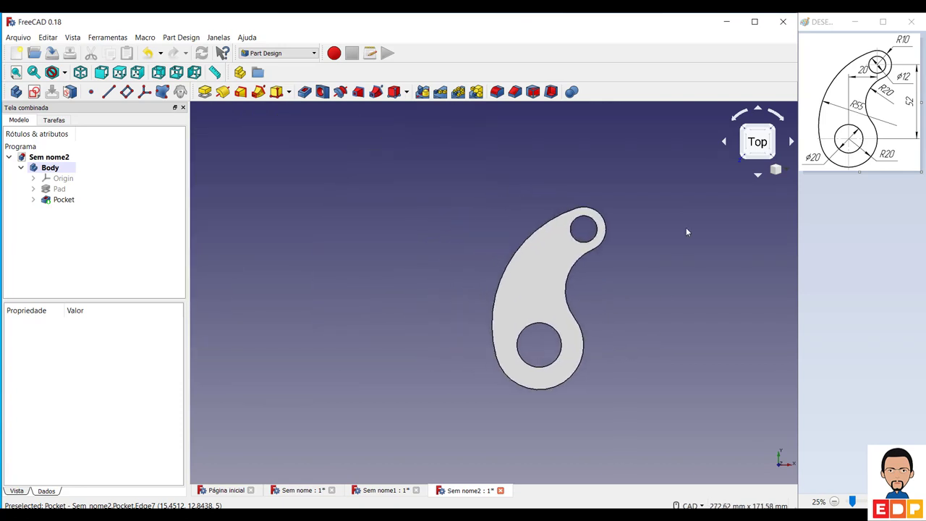